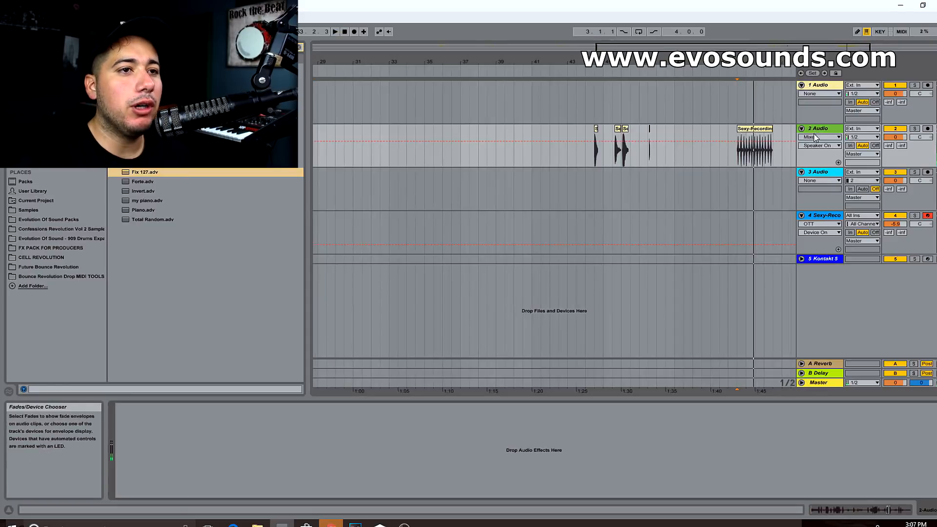
# Insert a Gate effect on the 2 Audio track that holds the recorded clips
pyautogui.moveTo(811, 48); pyautogui.dragTo(881, 50)
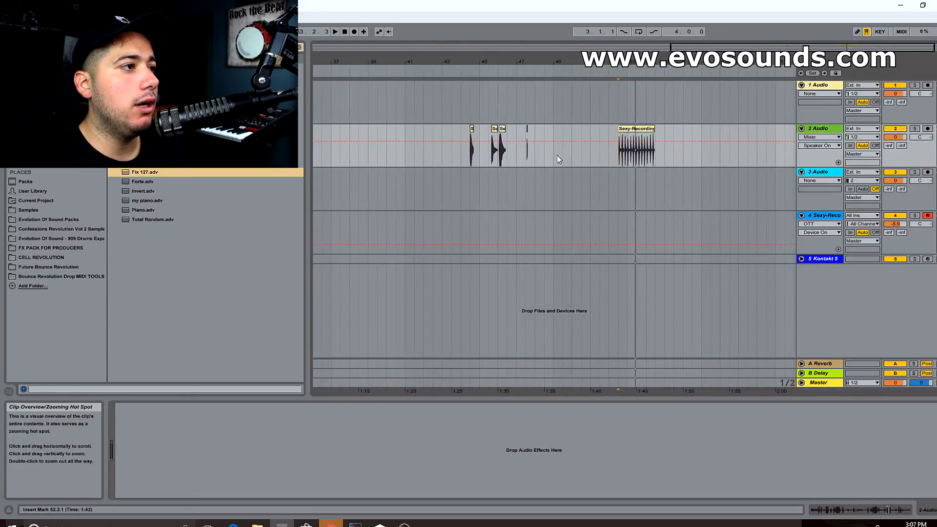
pyautogui.click(30, 138)
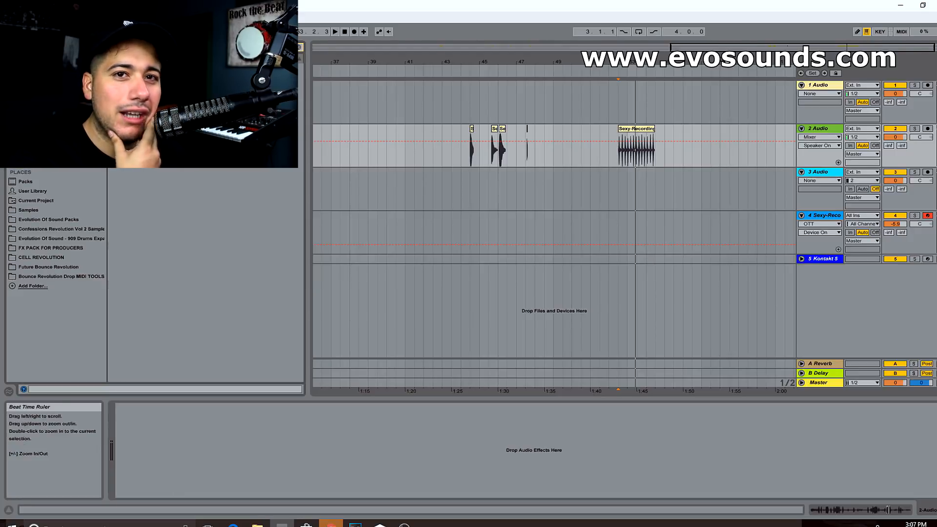
pyautogui.click(300, 48)
pyautogui.click(234, 48)
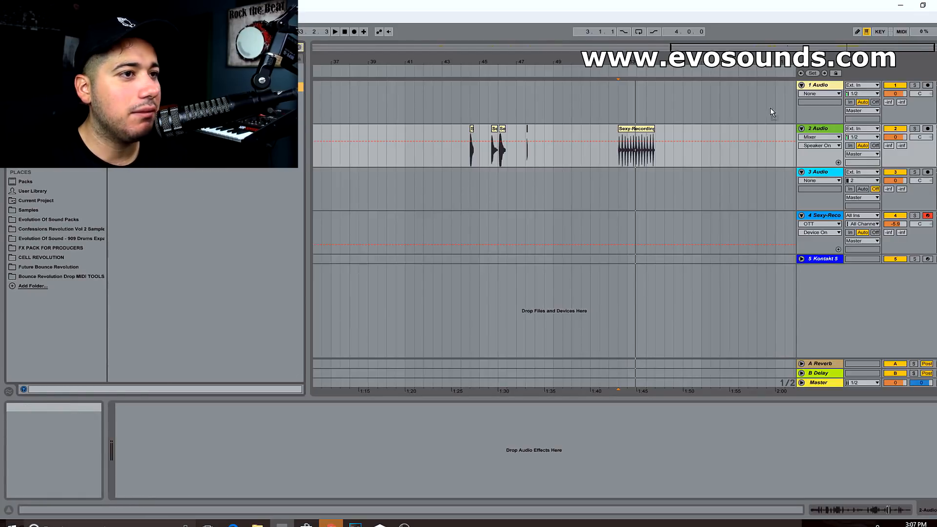
pyautogui.moveTo(823, 137); pyautogui.dragTo(832, 145)
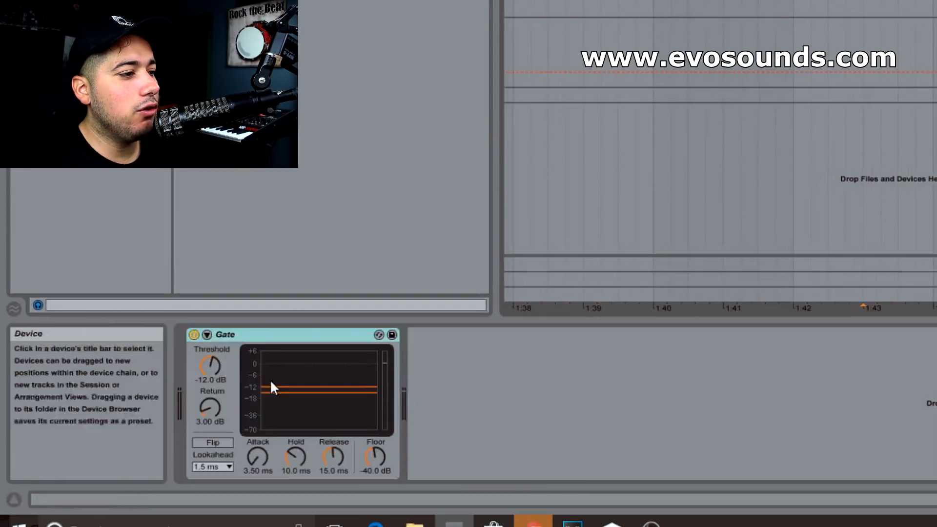
# Set the Gate's threshold to -23.5 dB and its return to 11.9 dB while playing the recording
pyautogui.press('space')
pyautogui.moveTo(293, 387); pyautogui.dragTo(292, 409)
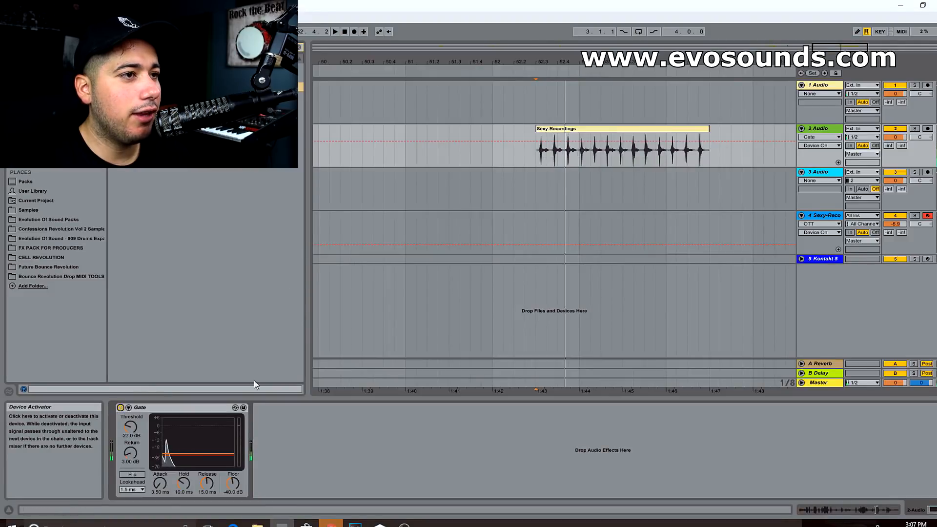
pyautogui.press('space')
pyautogui.moveTo(216, 454); pyautogui.dragTo(231, 457)
pyautogui.press('space')
pyautogui.press('space')
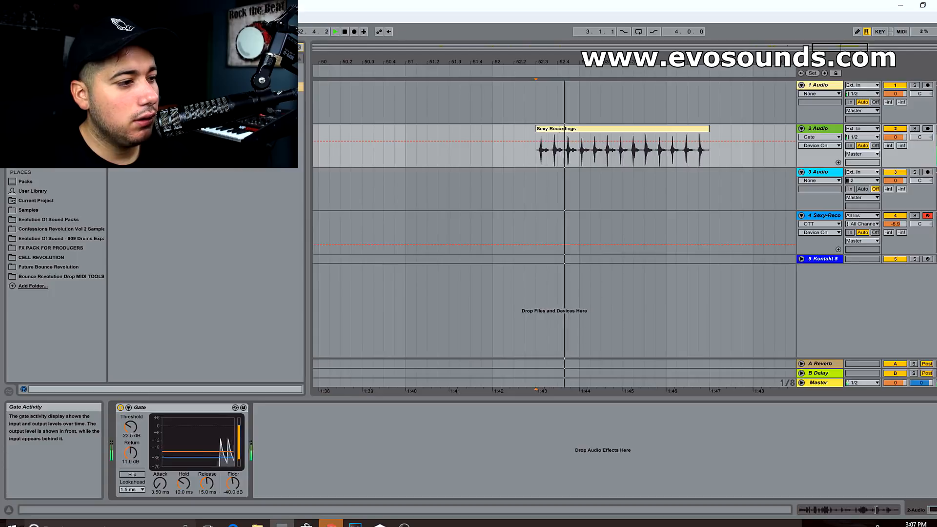
pyautogui.press('space')
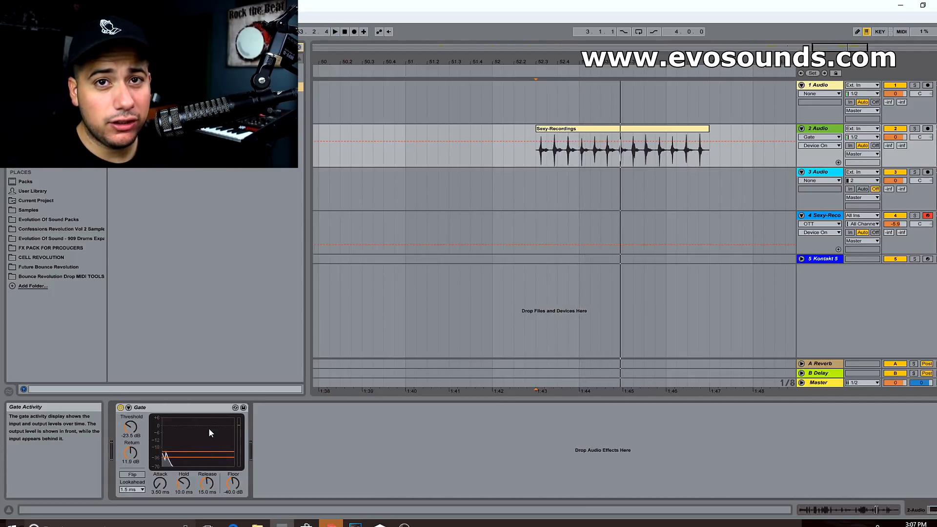
# Unfold the Kontakt 5 track and show its device chain
pyautogui.click(640, 130)
pyautogui.moveTo(647, 62); pyautogui.dragTo(684, 56)
pyautogui.click(802, 259)
pyautogui.click(818, 260)
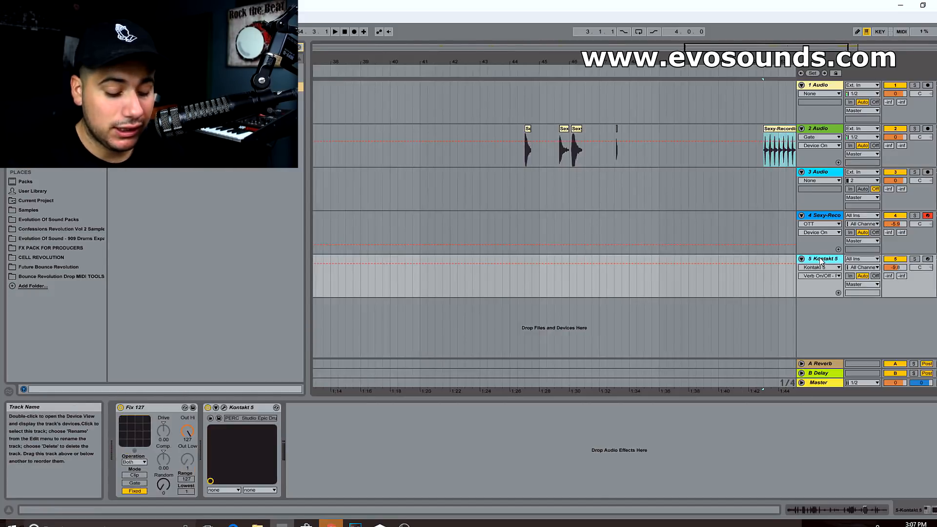
# Delete all effects after the Sampler on track 4, from the HAAS effect through OTT
pyautogui.click(824, 215)
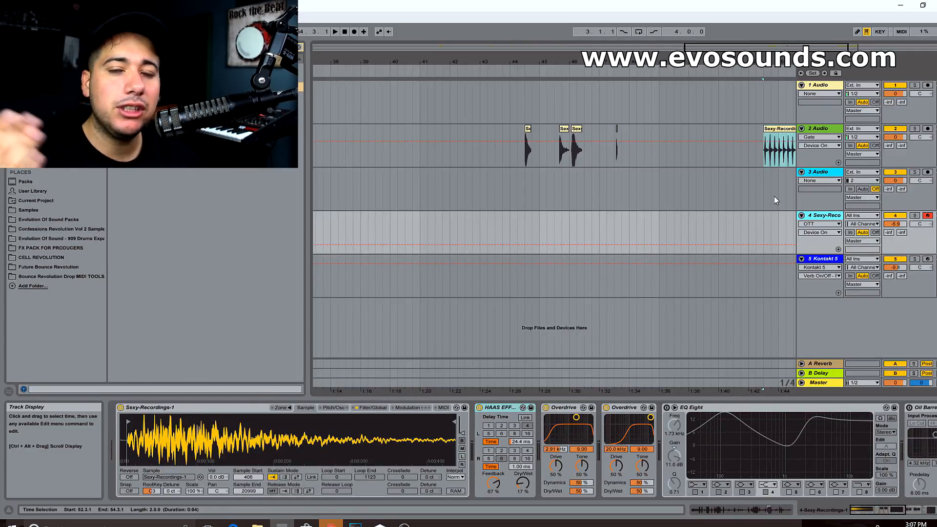
pyautogui.click(498, 409)
pyautogui.press('Delete')
pyautogui.press('Delete')
pyautogui.press('Delete')
pyautogui.press('Delete')
pyautogui.press('Delete')
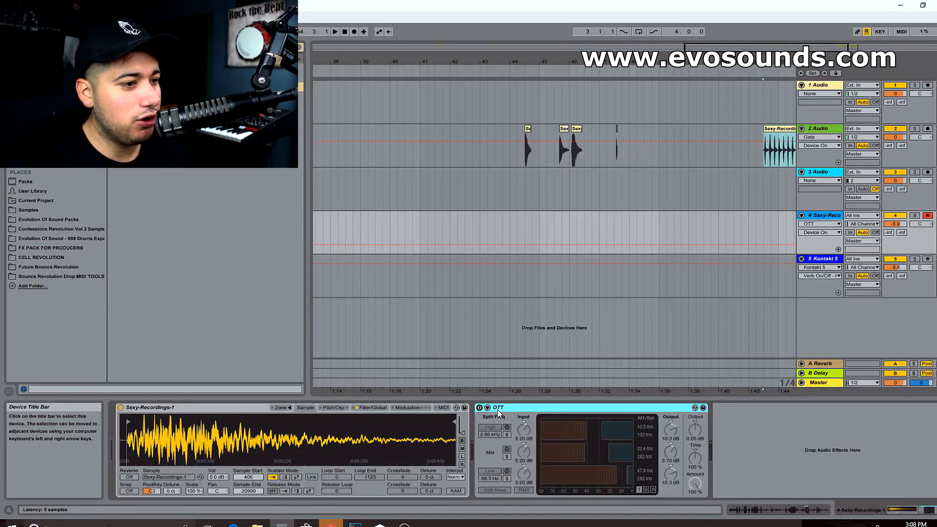
pyautogui.press('Delete')
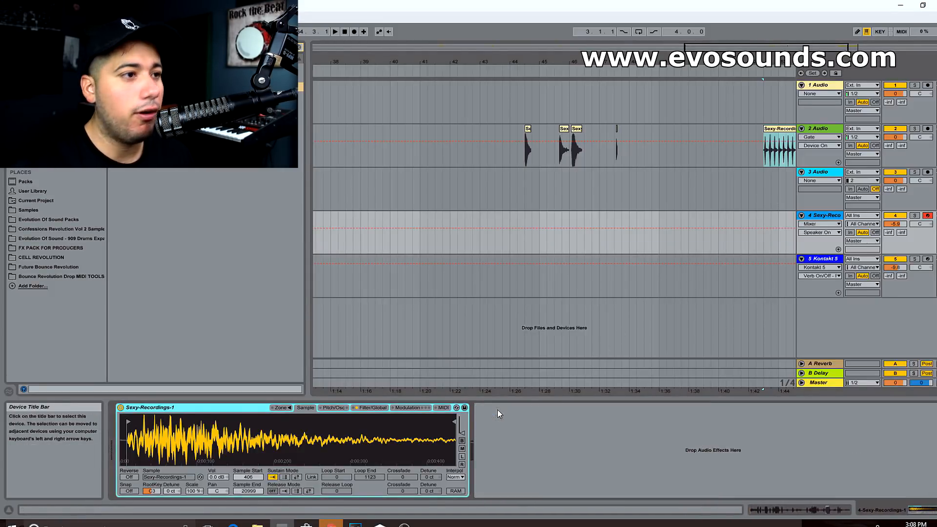
# Audition the separate recorded hits along the 2 Audio track, ending with the short hit near bar 25
pyautogui.click(529, 144)
pyautogui.moveTo(541, 62); pyautogui.dragTo(598, 139)
pyautogui.press('space')
pyautogui.press('space')
pyautogui.moveTo(537, 62); pyautogui.dragTo(780, 15)
pyautogui.click(475, 140)
pyautogui.press('space')
pyautogui.moveTo(502, 59)
pyautogui.mouseDown()
pyautogui.moveTo(502, 92)
pyautogui.moveTo(606, 141)
pyautogui.mouseUp()
pyautogui.press('space')
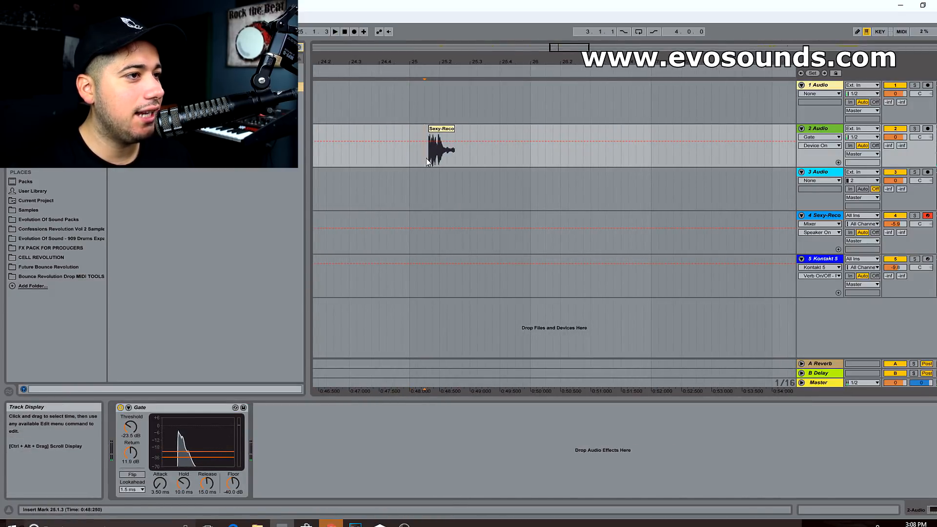
pyautogui.click(429, 162)
pyautogui.press('space')
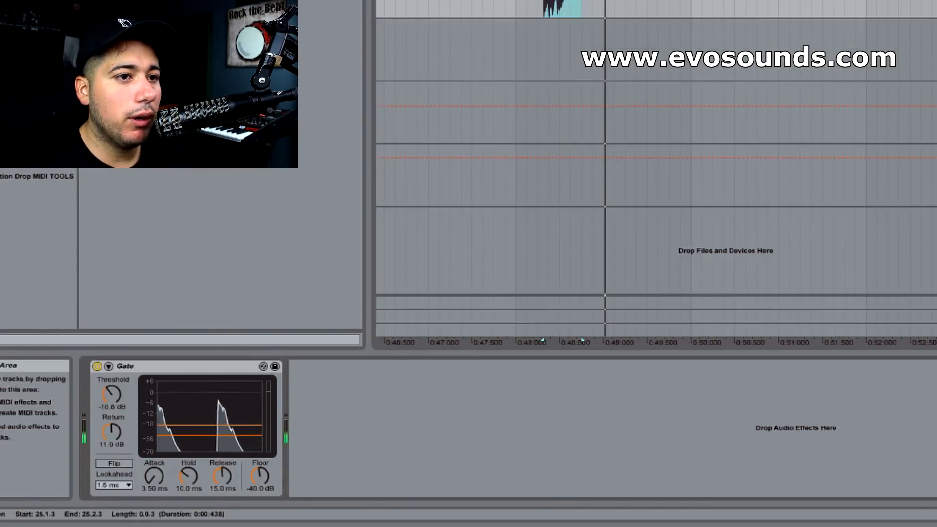
# Load the short hit near bar 25 of 2 Audio into the Sampler on track 4 and play it in different octaves
pyautogui.click(935, 90)
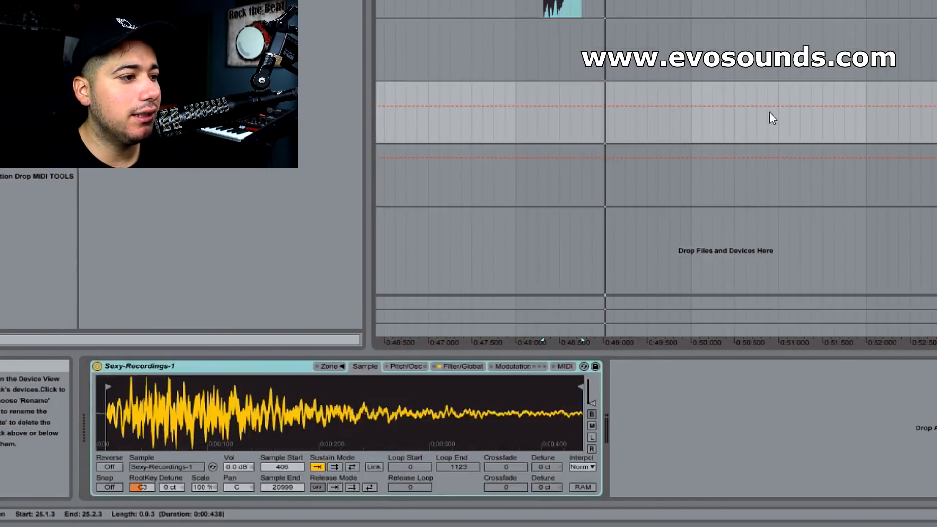
pyautogui.click(571, 2)
pyautogui.moveTo(570, 2); pyautogui.dragTo(317, 409)
pyautogui.click(934, 92)
pyautogui.press('a')
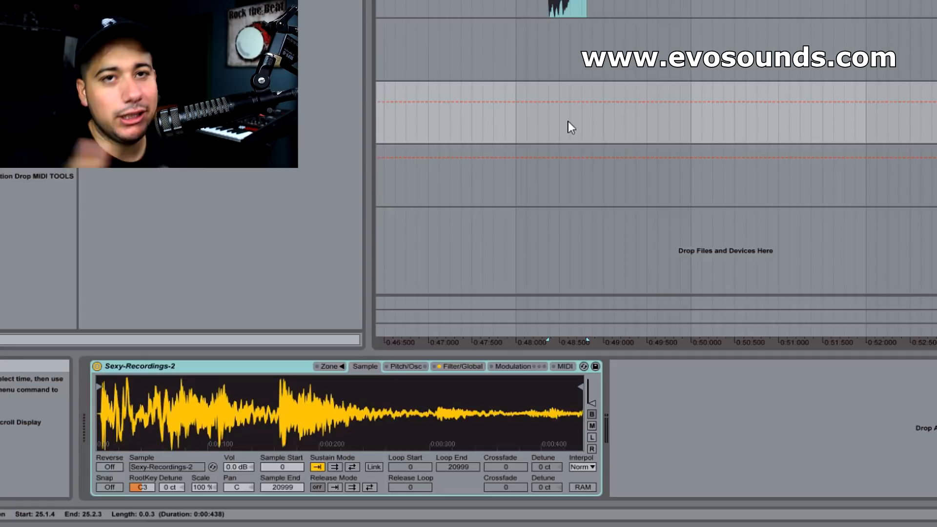
pyautogui.press('z')
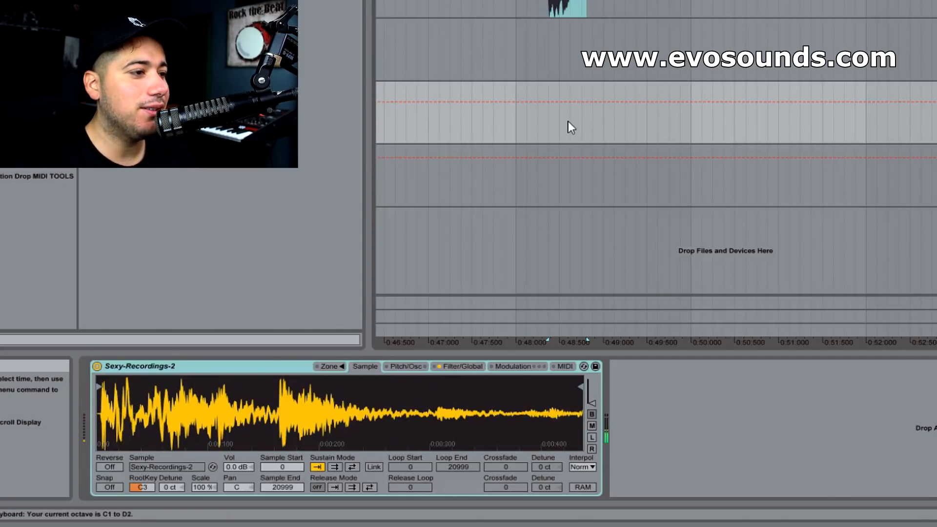
pyautogui.press('a')
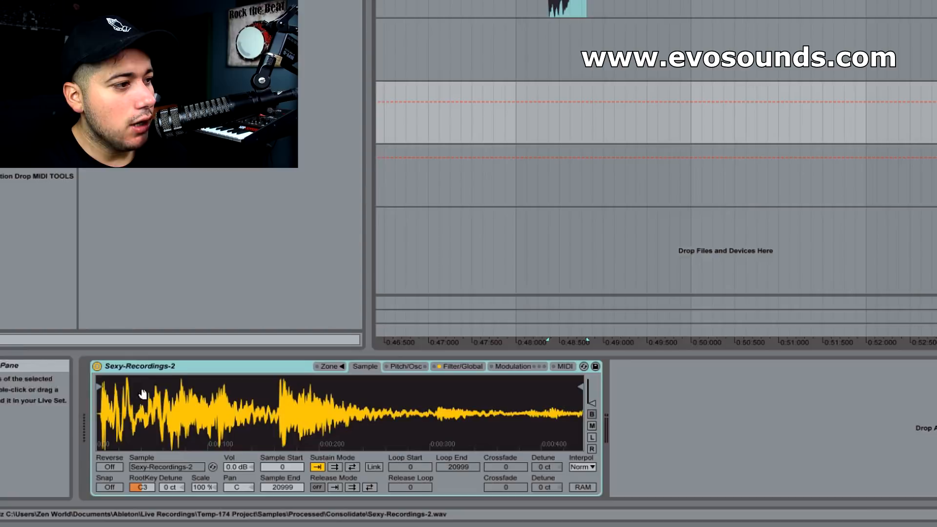
# Set the Sampler's sample start to 187 while playing test notes
pyautogui.click(102, 387)
pyautogui.press('z')
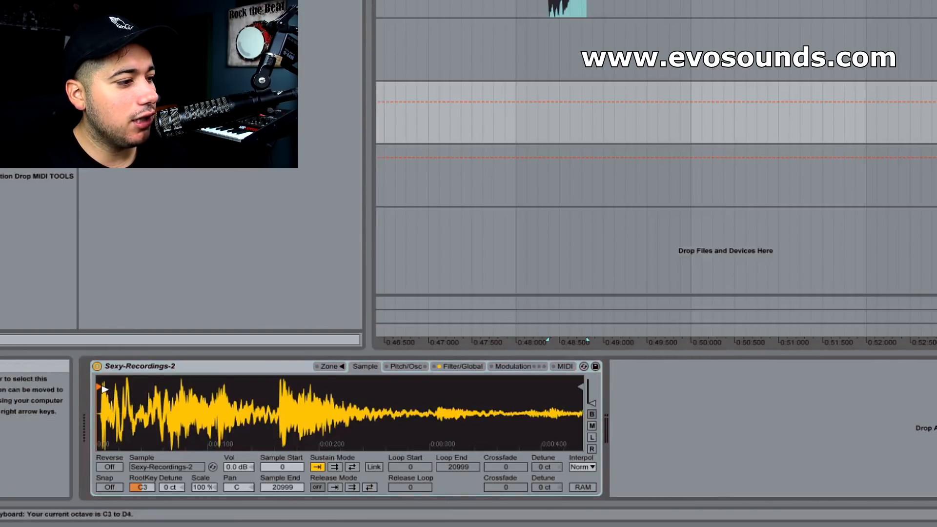
pyautogui.press('a')
pyautogui.moveTo(102, 387); pyautogui.dragTo(105, 387)
pyautogui.press('a')
pyautogui.press('a')
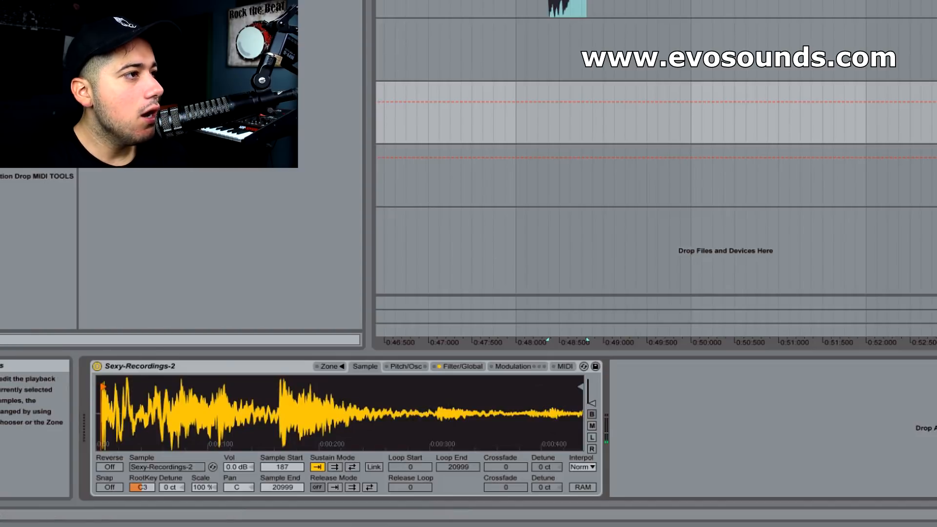
# Add an EQ Eight after the Sampler and turn band 2 into a low shelf boosted by about 6 dB
pyautogui.moveTo(146, 122); pyautogui.dragTo(697, 464)
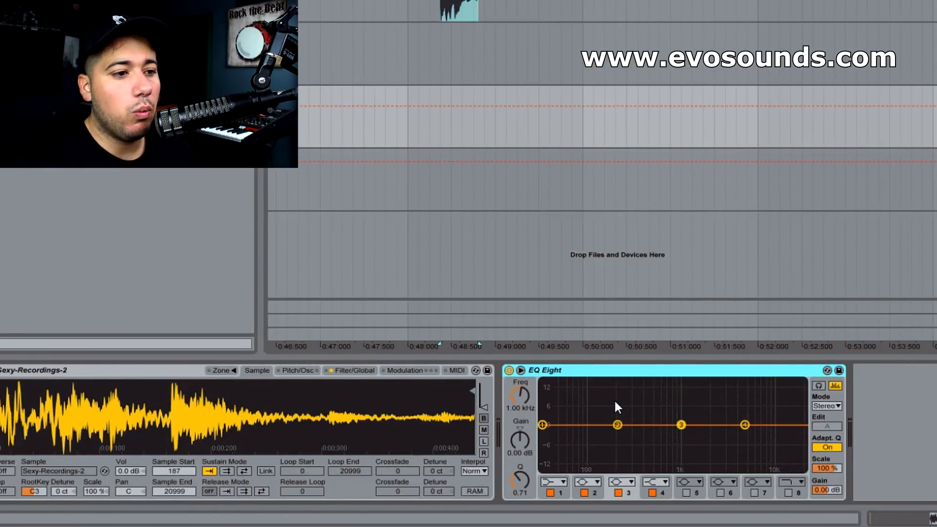
pyautogui.click(585, 482)
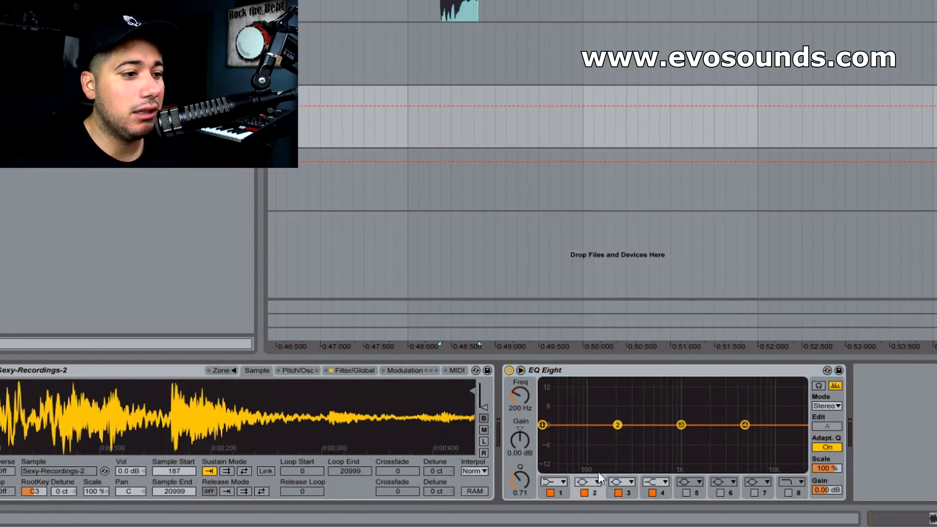
pyautogui.click(597, 482)
pyautogui.click(596, 413)
pyautogui.moveTo(617, 425); pyautogui.dragTo(649, 404)
# Make EQ band 1 a resonant low cut at 85 Hz and boost band 4's high shelf by 8.31 dB at 4.33 kHz
pyautogui.click(551, 483)
pyautogui.click(555, 412)
pyautogui.moveTo(542, 436); pyautogui.dragTo(583, 415)
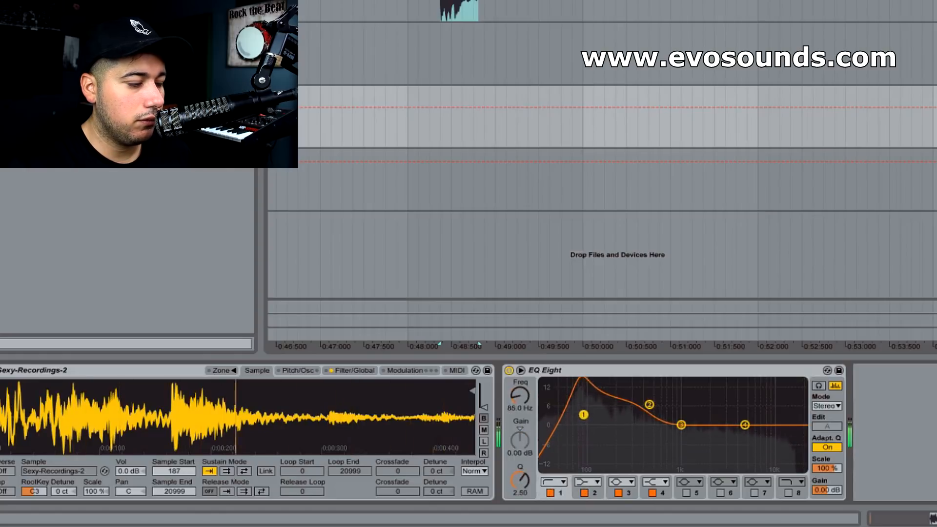
pyautogui.click(745, 425)
pyautogui.moveTo(745, 425); pyautogui.dragTo(739, 400)
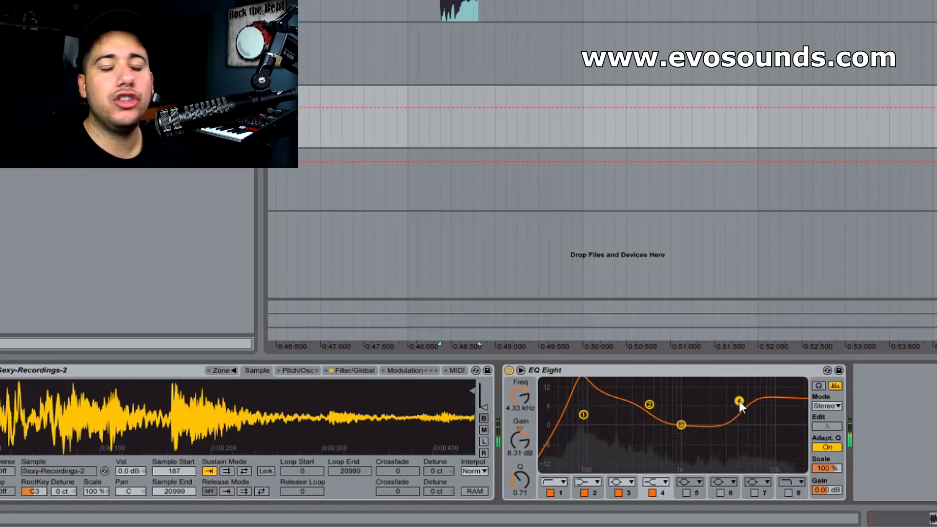
pyautogui.click(675, 369)
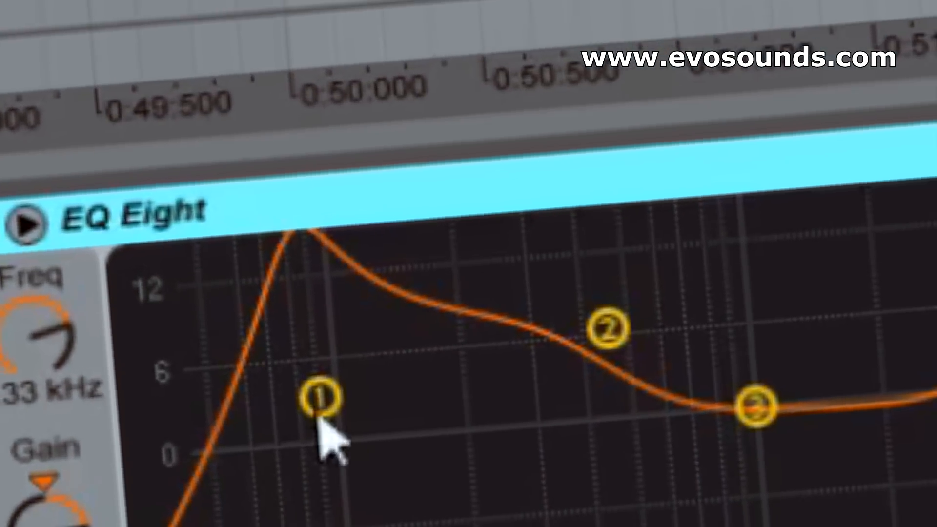
# Sharpen the resonance of EQ band 1 to a Q of 13.3 at 83.5 Hz
pyautogui.moveTo(584, 416); pyautogui.dragTo(584, 384)
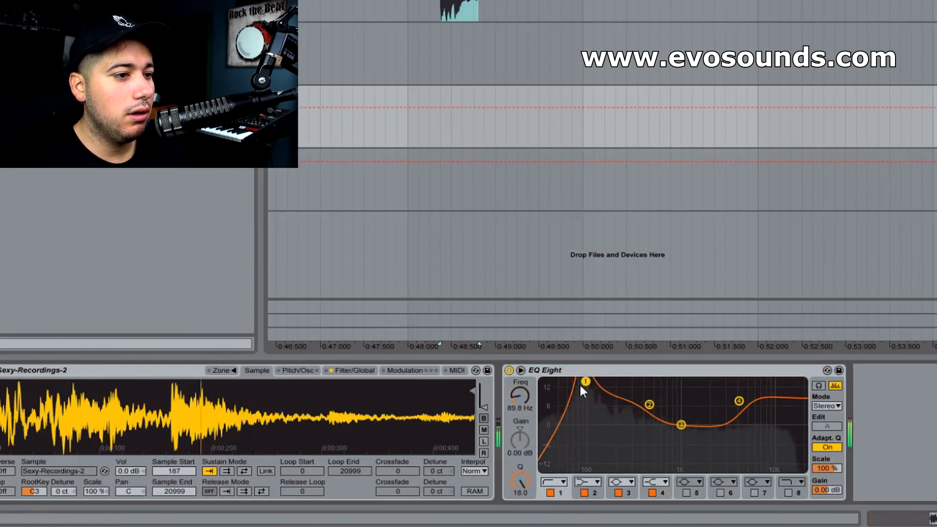
pyautogui.moveTo(585, 381); pyautogui.dragTo(583, 387)
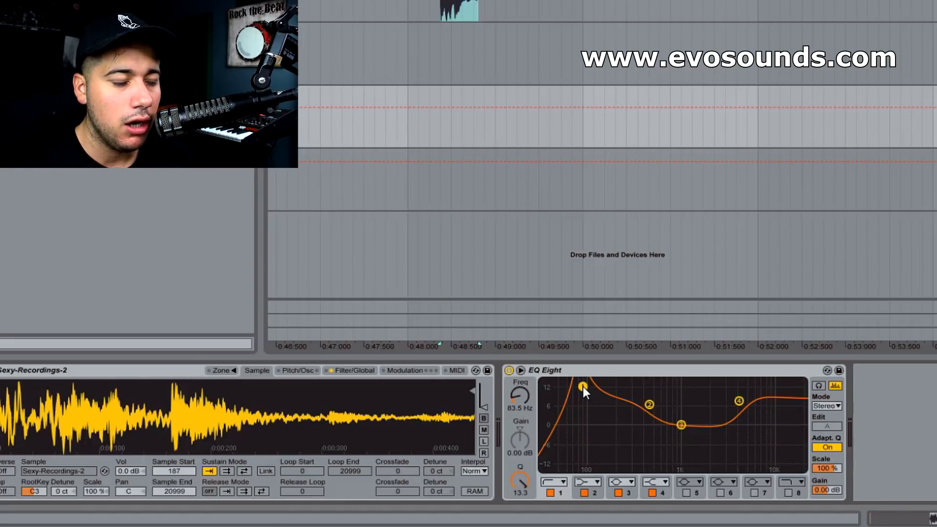
pyautogui.click(586, 373)
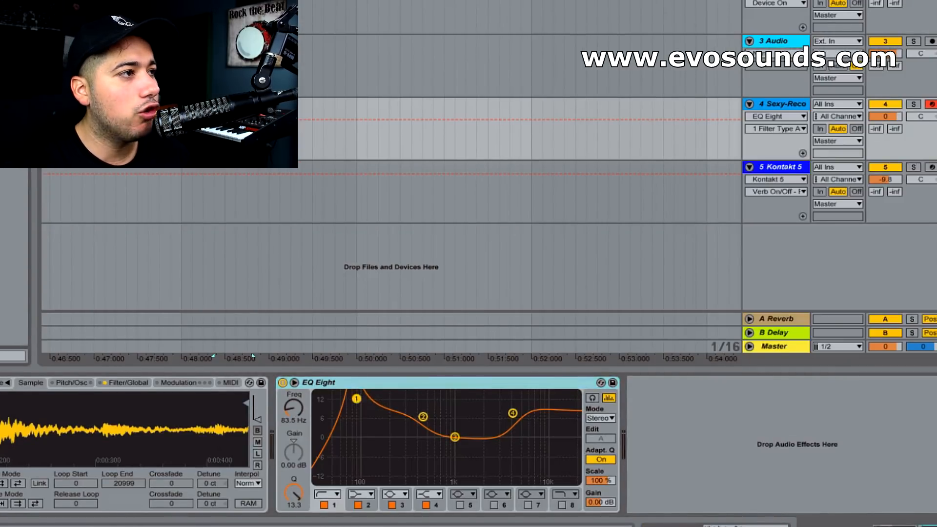
# Add an Overdrive after EQ Eight filtered at 7.63 kHz, duplicate it, and tune the copy to 161 Hz
pyautogui.moveTo(14, 146); pyautogui.dragTo(688, 414)
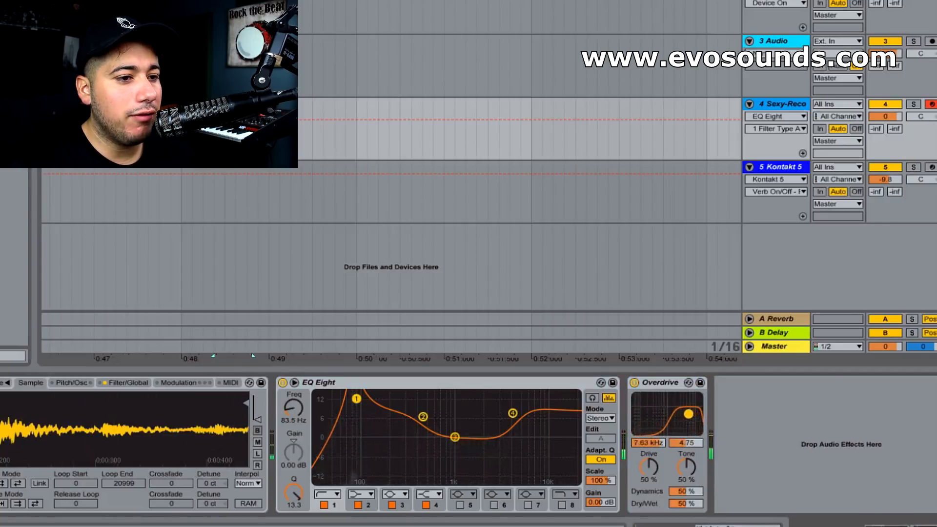
pyautogui.click(663, 382)
pyautogui.hotkey('ctrl', 'd')
pyautogui.moveTo(779, 416); pyautogui.dragTo(736, 414)
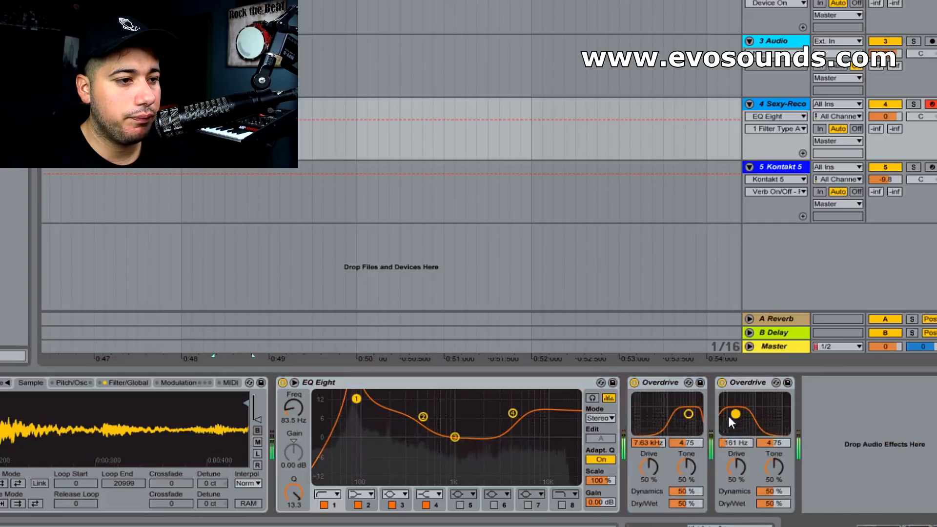
# Compare the sound with EQ Eight bypassed, and set the second Overdrive to 173 Hz, bandwidth 3.69 and 100% drive
pyautogui.click(283, 383)
pyautogui.click(283, 382)
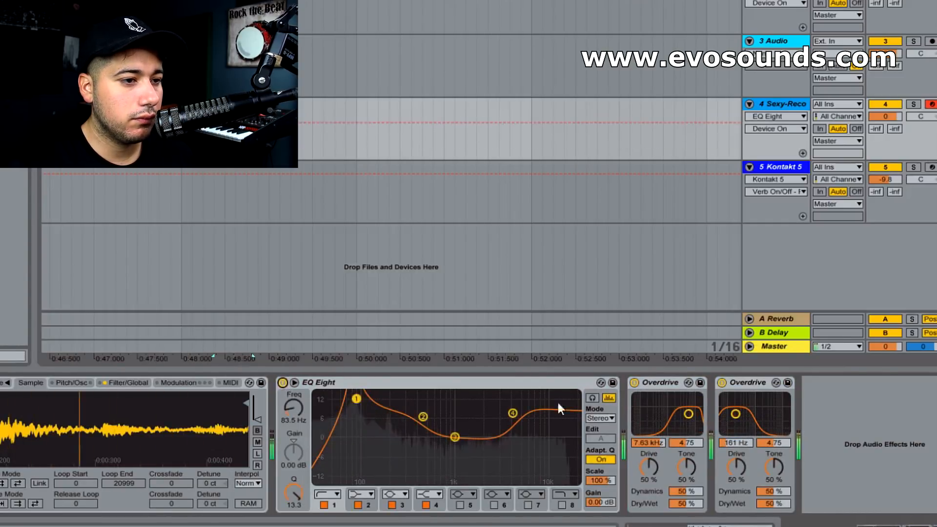
pyautogui.moveTo(736, 420); pyautogui.dragTo(737, 418)
pyautogui.moveTo(739, 467); pyautogui.dragTo(738, 416)
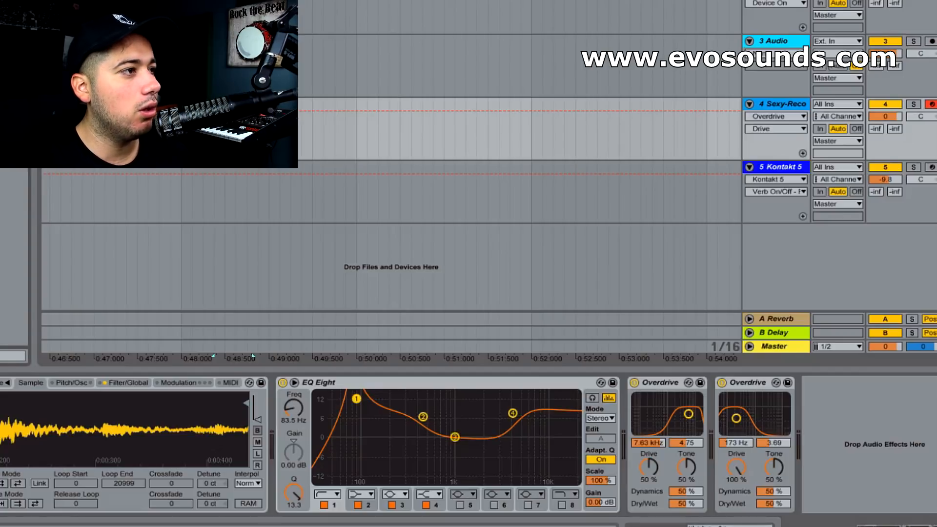
# Try the Drums-Snare Compressor preset after the Overdrives, and remove it along with both Overdrives
pyautogui.moveTo(333, 243); pyautogui.dragTo(833, 466)
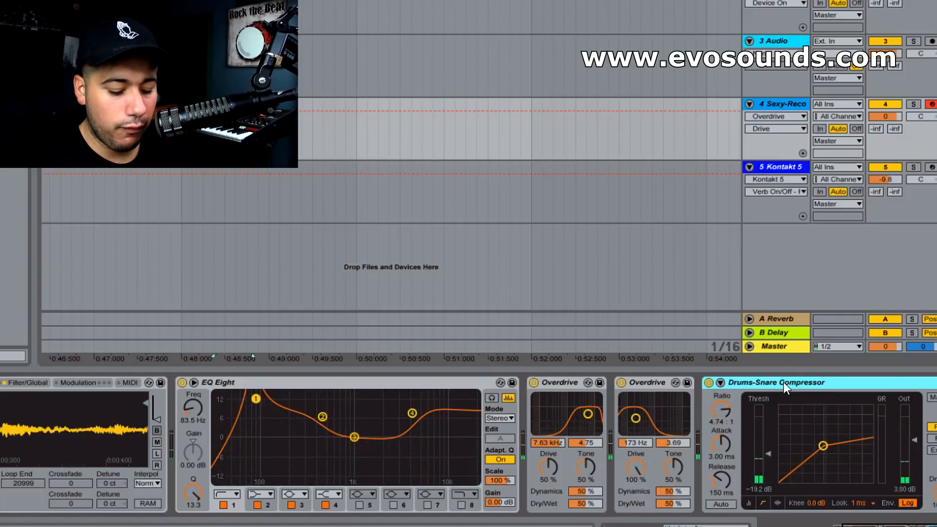
pyautogui.press('Delete')
pyautogui.press('Delete')
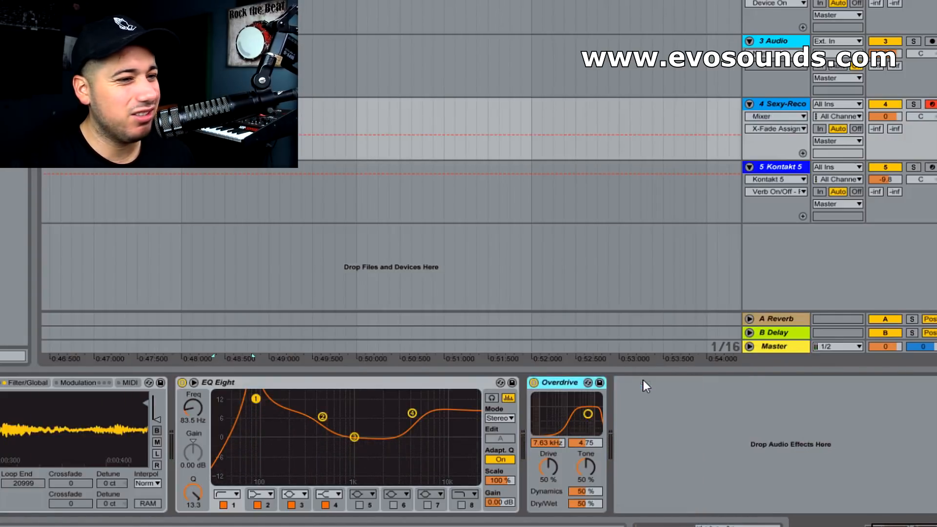
pyautogui.press('Delete')
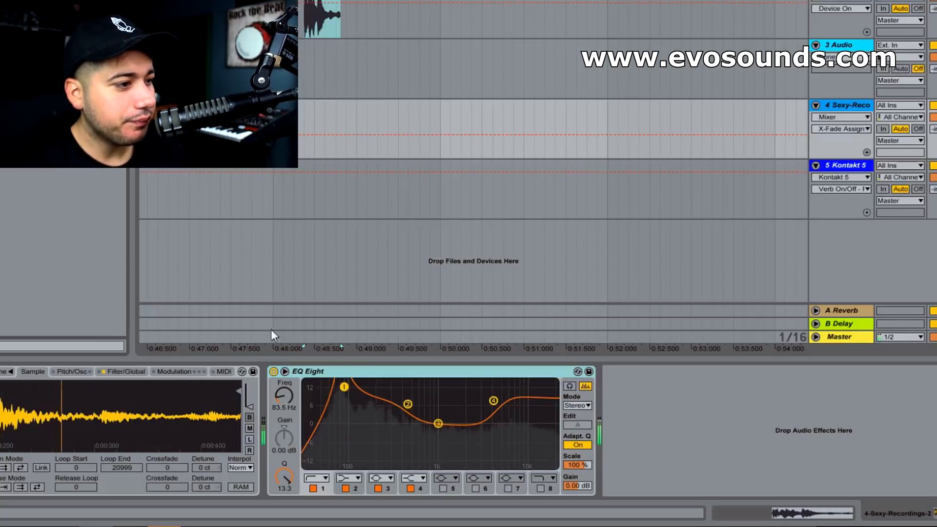
pyautogui.click(935, 513)
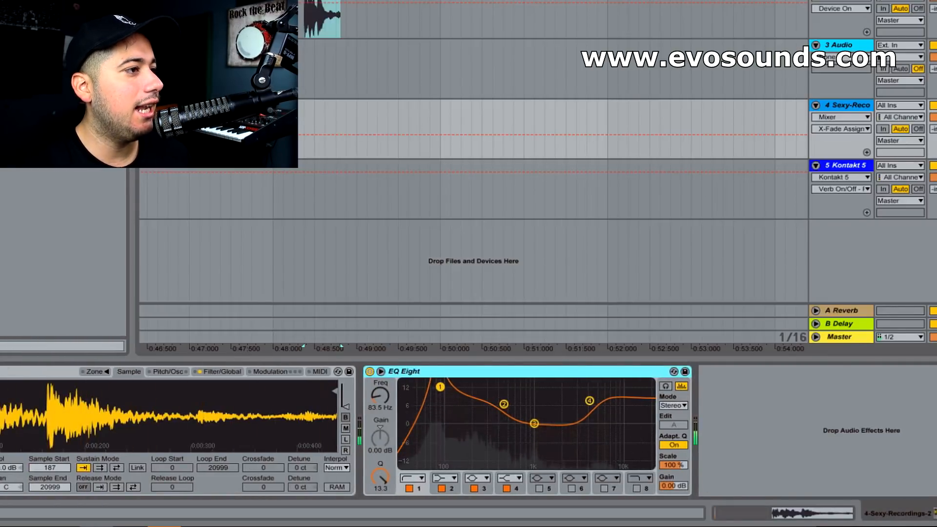
# Add the Oil Barrel Reverb preset to the device chain at 35% dry/wet, and place EQ Eight after it
pyautogui.click(96, 526)
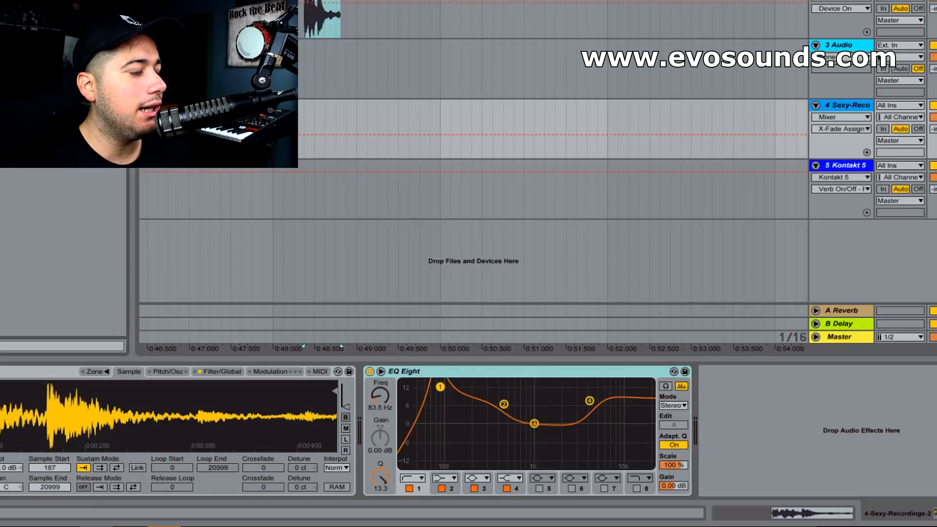
pyautogui.moveTo(73, 127); pyautogui.dragTo(652, 412)
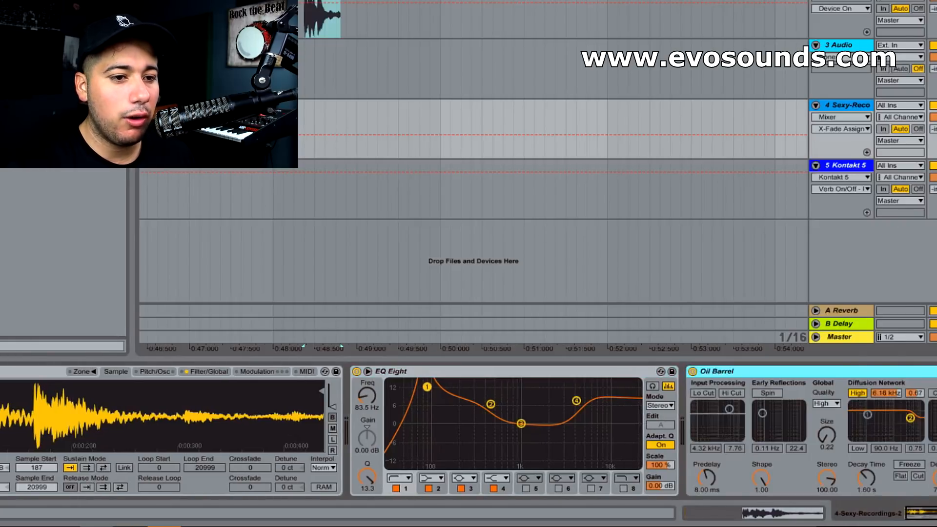
pyautogui.moveTo(931, 478); pyautogui.dragTo(931, 517)
pyautogui.moveTo(885, 480); pyautogui.dragTo(885, 489)
pyautogui.click(432, 374)
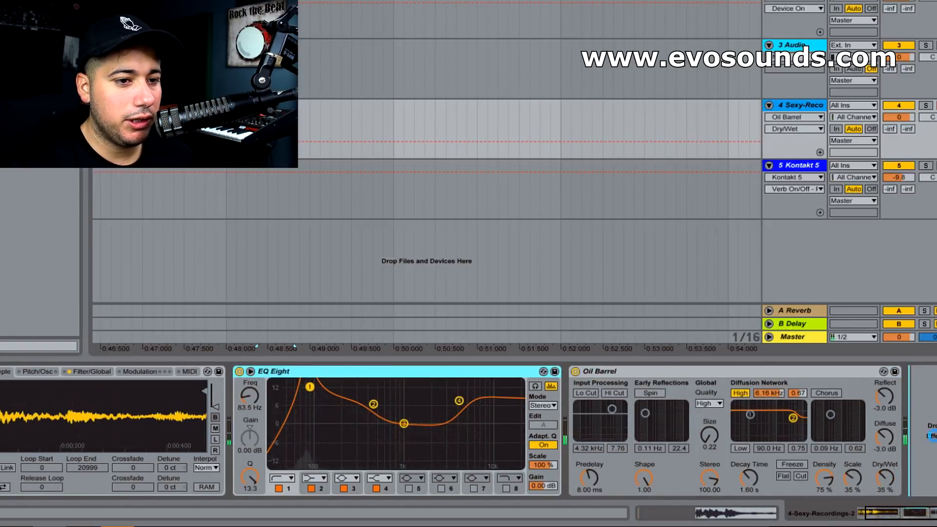
pyautogui.moveTo(933, 435); pyautogui.dragTo(933, 436)
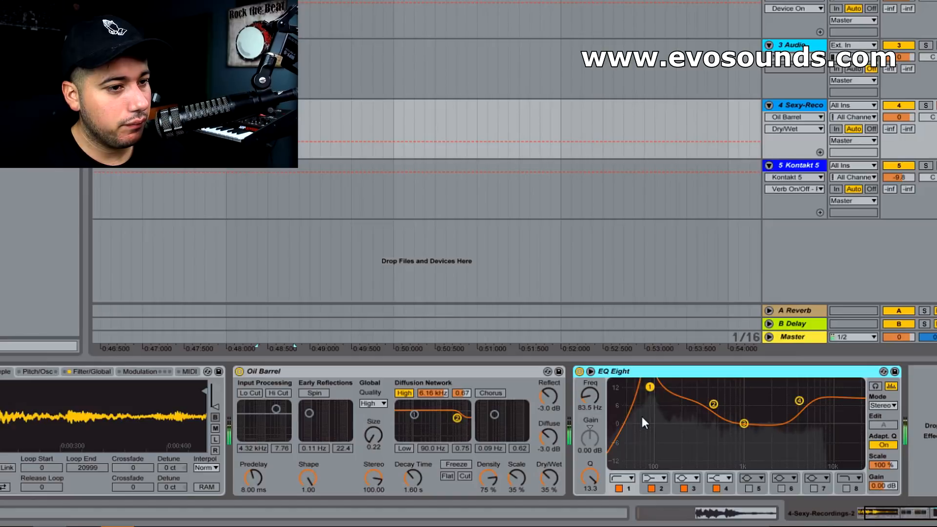
# Try a room size of 24.84 on the Oil Barrel reverb, and replace the preset with Outer Space
pyautogui.moveTo(374, 445); pyautogui.dragTo(374, 390)
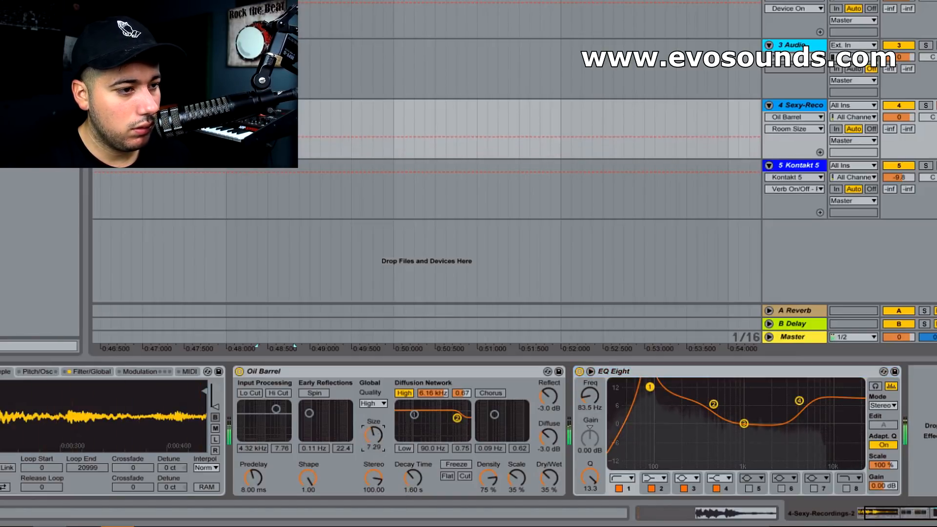
pyautogui.moveTo(372, 431); pyautogui.dragTo(372, 399)
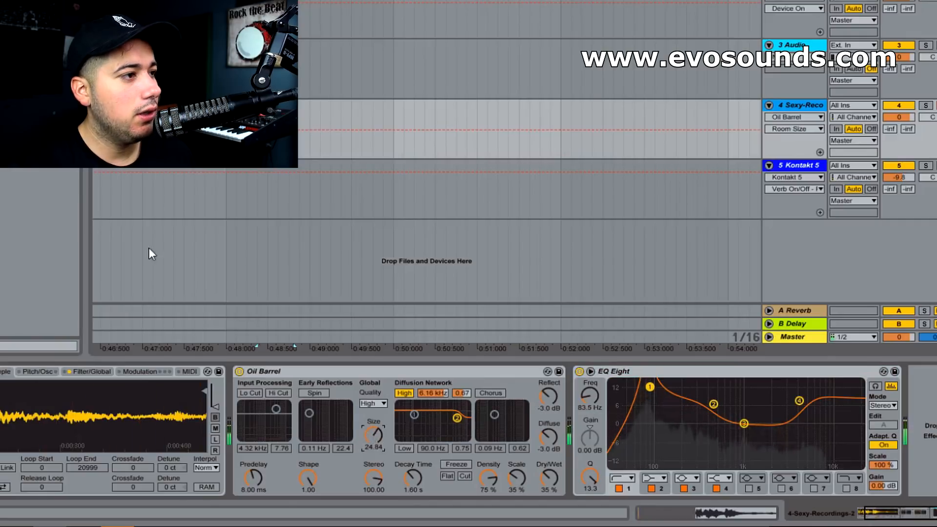
pyautogui.moveTo(44, 141); pyautogui.dragTo(385, 406)
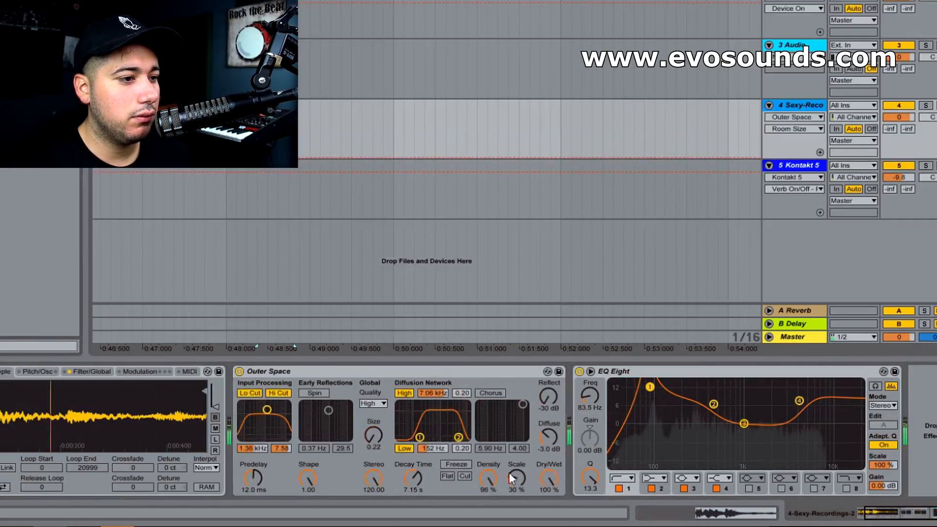
# Set Outer Space's input filter width to 9.00, decay time to 814 ms, and diffusion filters to 20.0 Hz low and 16.0 kHz high
pyautogui.moveTo(267, 410)
pyautogui.mouseDown()
pyautogui.moveTo(258, 413)
pyautogui.moveTo(267, 404)
pyautogui.mouseUp()
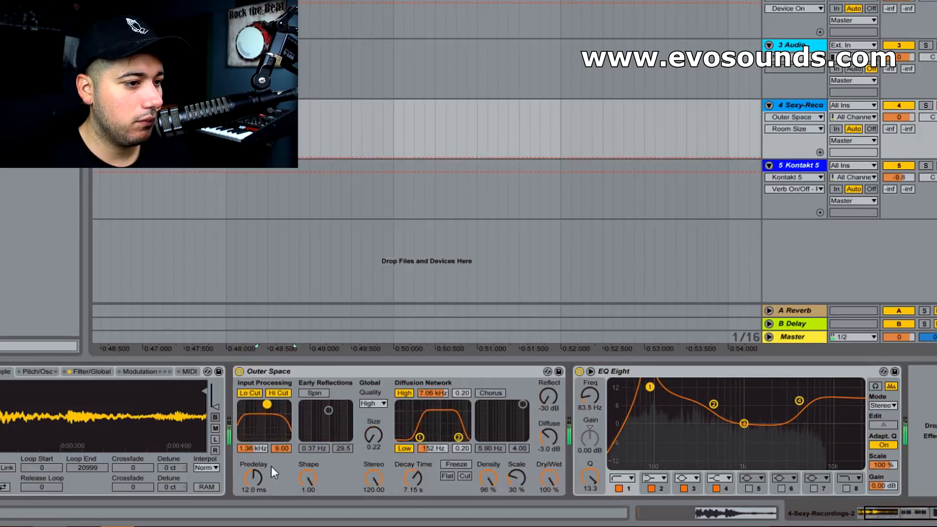
pyautogui.moveTo(416, 472); pyautogui.dragTo(413, 478)
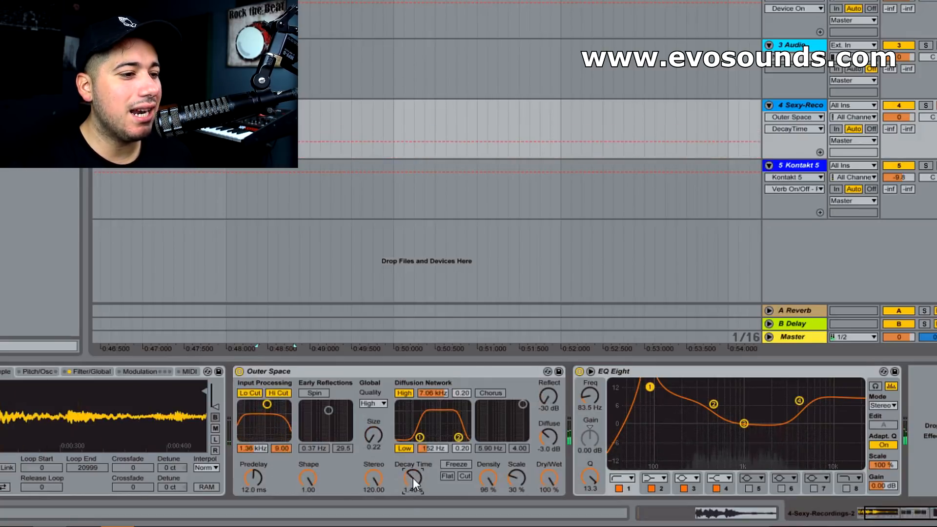
pyautogui.moveTo(408, 482); pyautogui.dragTo(408, 488)
pyautogui.moveTo(426, 435); pyautogui.dragTo(399, 434)
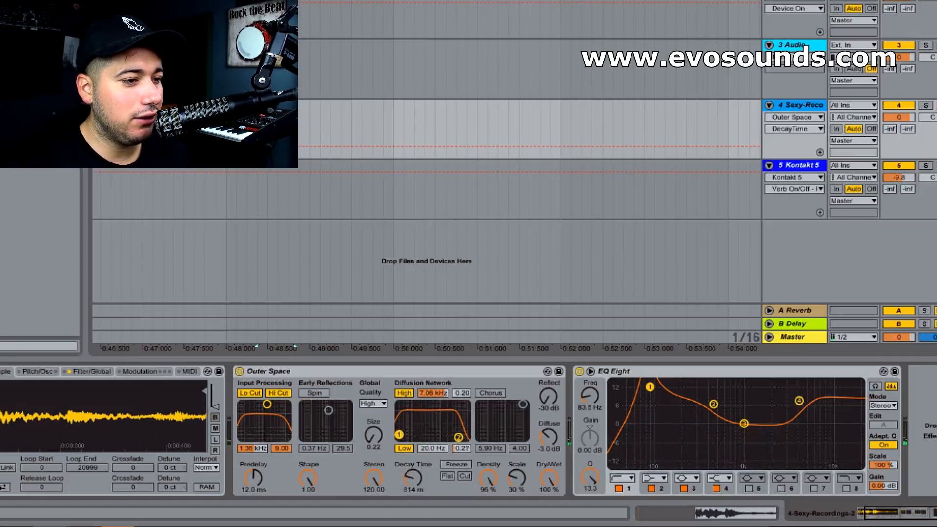
pyautogui.moveTo(462, 435); pyautogui.dragTo(467, 433)
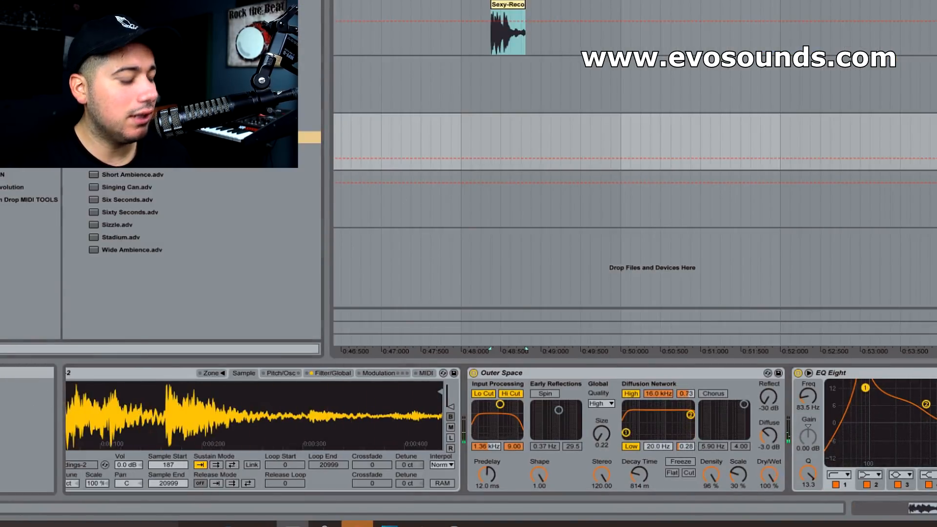
# Search the browser for "ott" and add the OTT preset after EQ Eight
pyautogui.press('BackSpace')
pyautogui.write('ott')
pyautogui.moveTo(118, 39); pyautogui.dragTo(930, 430)
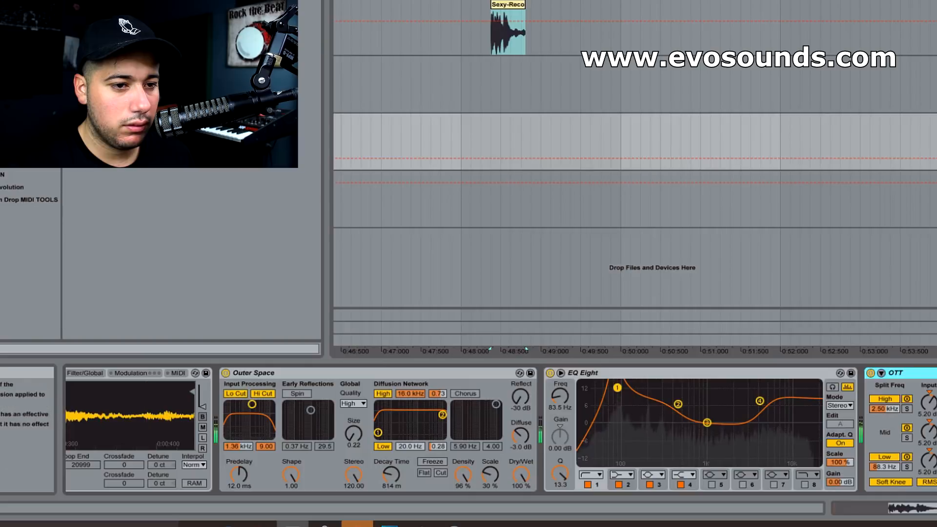
pyautogui.click(935, 508)
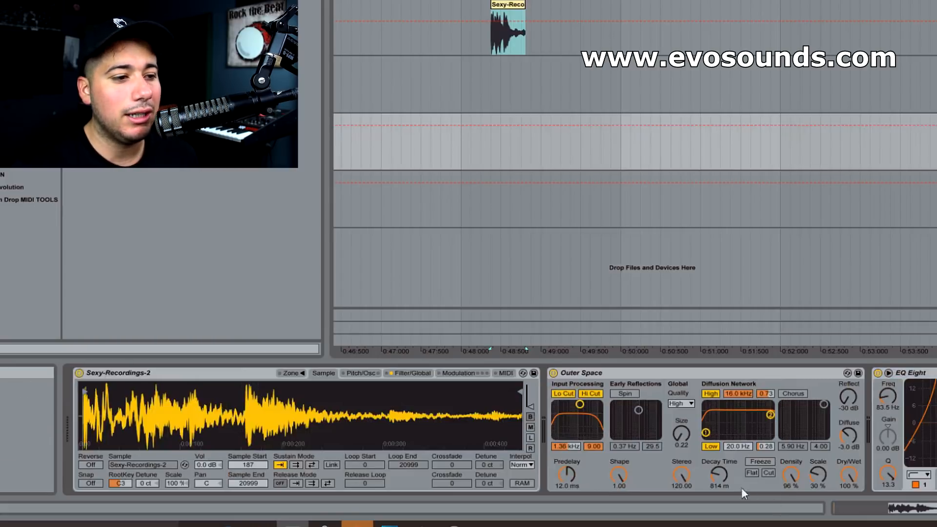
# Set the reverb's stereo to 26.67 and decay time to 413 ms, and shorten Sampler's sample end to 11358
pyautogui.moveTo(681, 474); pyautogui.dragTo(681, 498)
pyautogui.moveTo(719, 474); pyautogui.dragTo(719, 483)
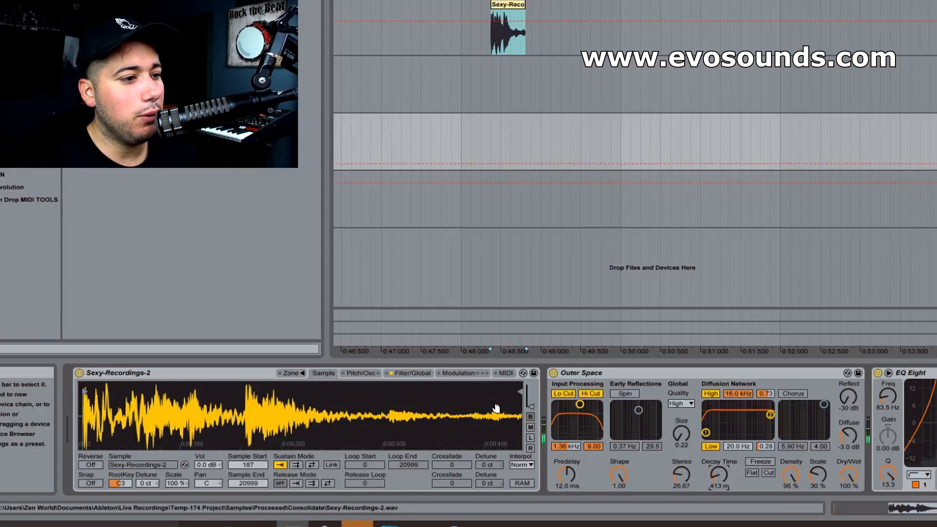
pyautogui.moveTo(520, 390); pyautogui.dragTo(326, 407)
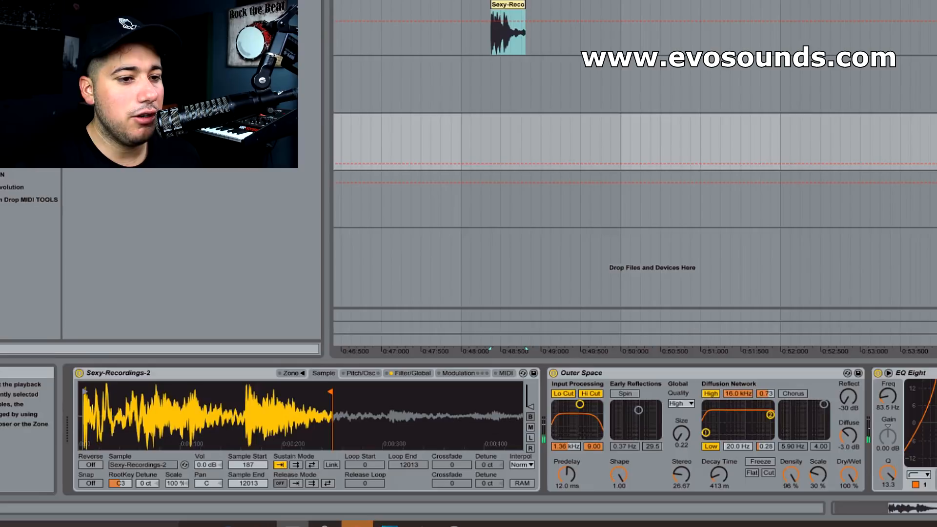
pyautogui.moveTo(326, 394); pyautogui.dragTo(303, 391)
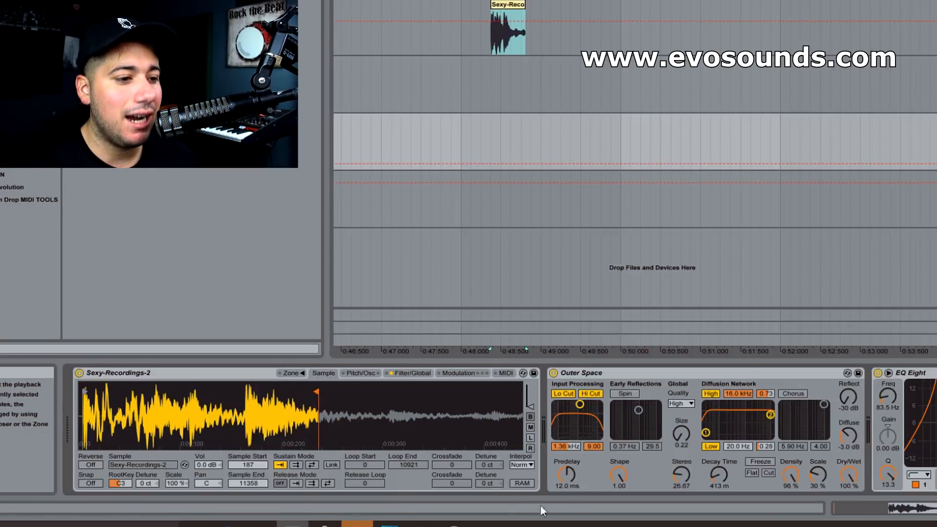
# Try a 251 ms decay time on the Outer Space reverb, settle on 394 ms, and audition the sound
pyautogui.moveTo(718, 473)
pyautogui.mouseDown()
pyautogui.moveTo(718, 454)
pyautogui.moveTo(719, 486)
pyautogui.mouseUp()
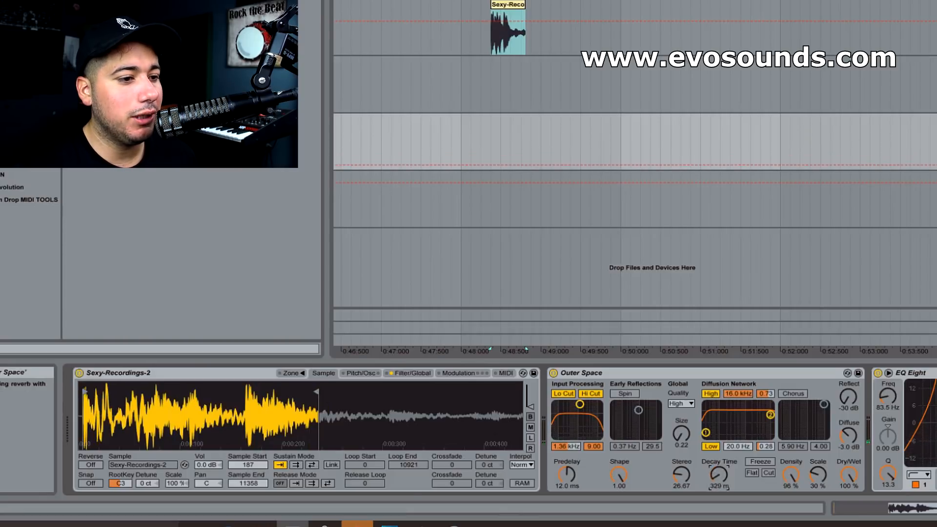
pyautogui.hscroll(5, 720, 478)
pyautogui.hscroll(-5, 722, 481)
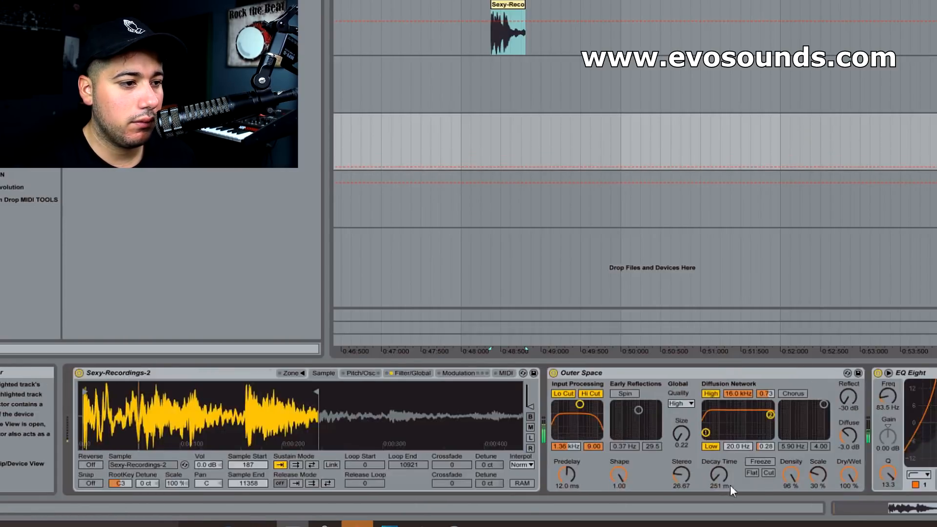
pyautogui.moveTo(719, 476); pyautogui.dragTo(719, 471)
pyautogui.press('z')
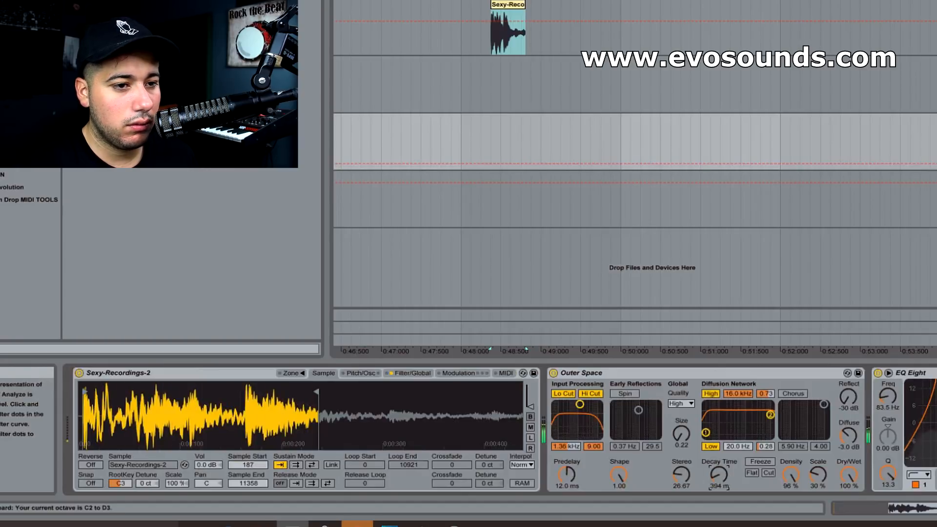
# Boost an EQ Eight band by 12.0 dB at 3.81 kHz, and set the Outer Space reverb's dry/wet to 0%
pyautogui.click(936, 390)
pyautogui.moveTo(936, 390); pyautogui.dragTo(933, 388)
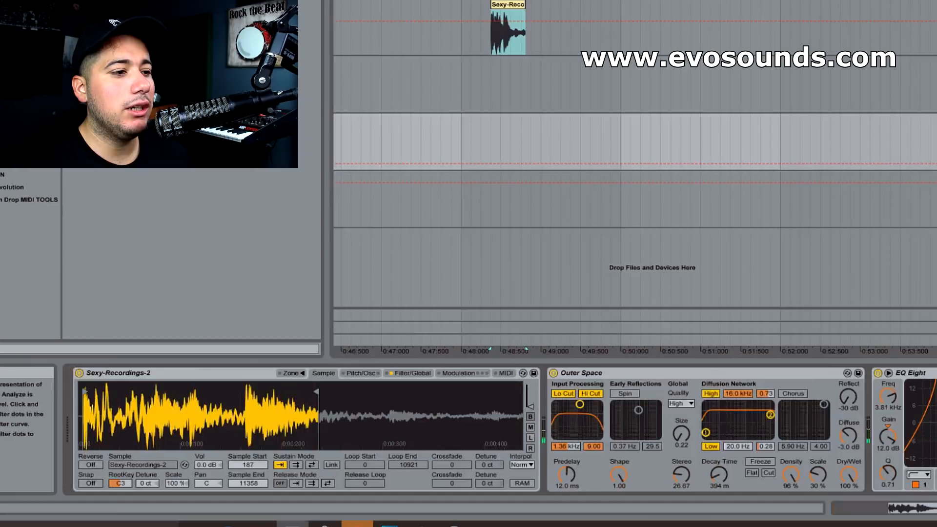
pyautogui.moveTo(850, 474); pyautogui.dragTo(849, 523)
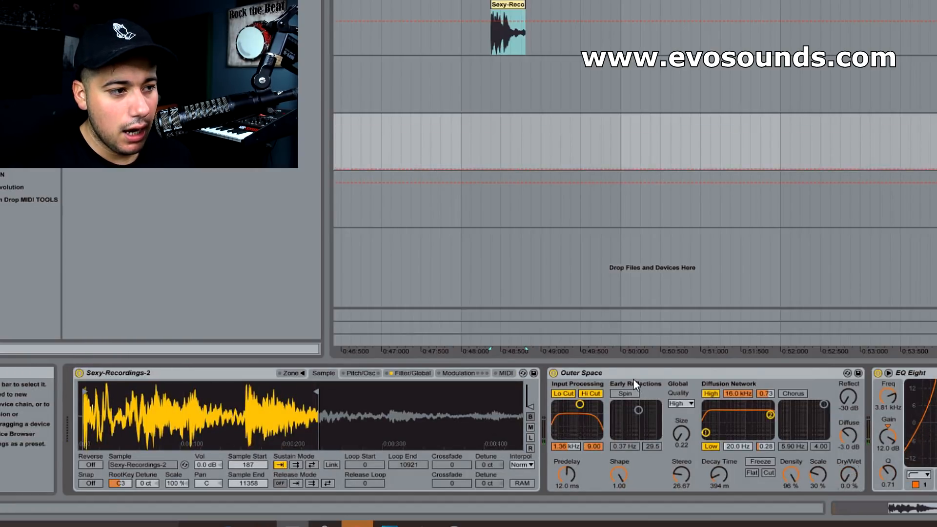
pyautogui.click(644, 372)
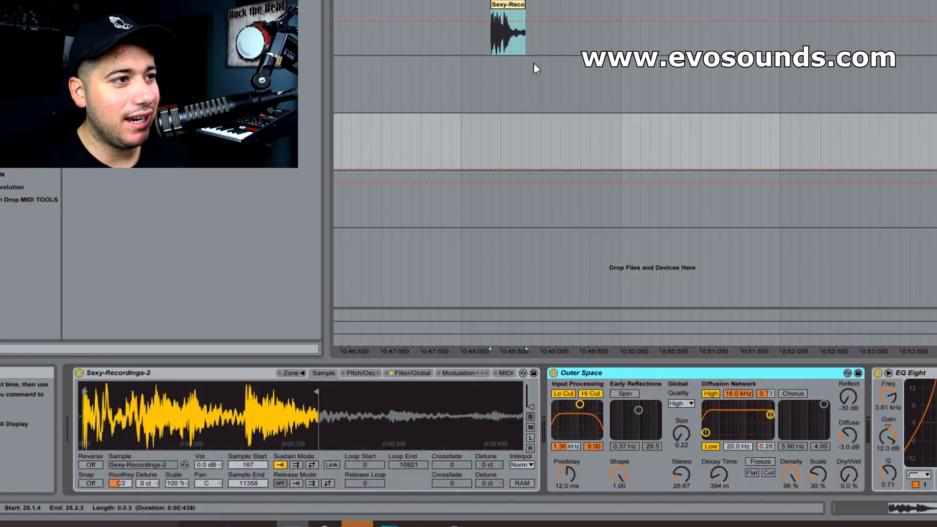
pyautogui.click(508, 5)
pyautogui.click(935, 199)
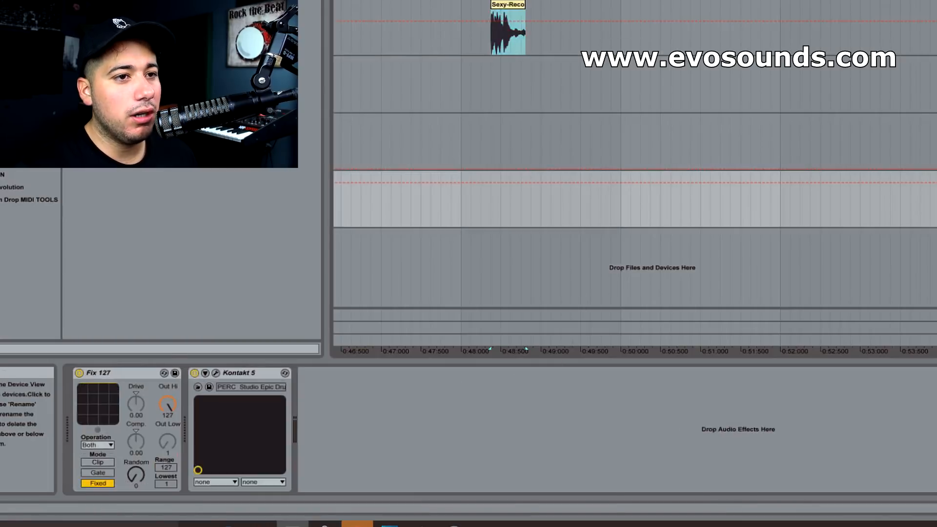
pyautogui.press('Up')
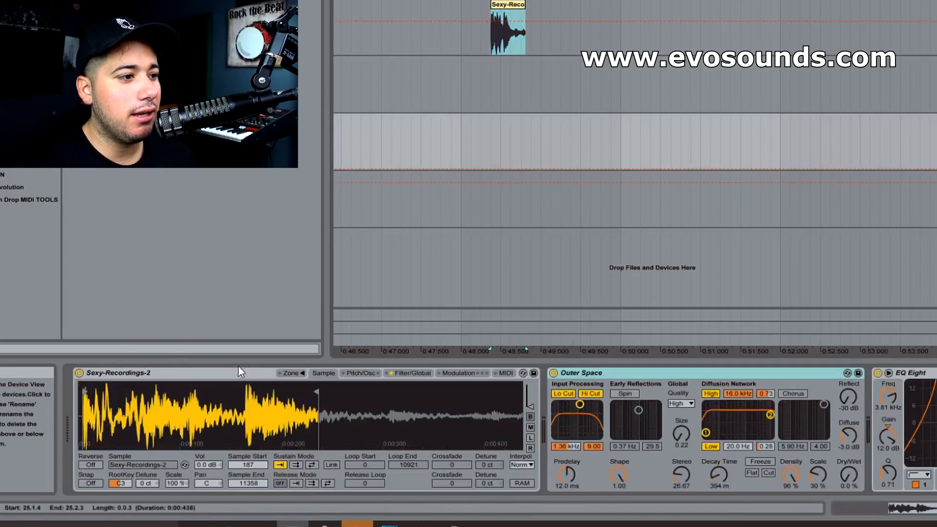
# Extend the sample end in Sampler to 19097
pyautogui.click(364, 377)
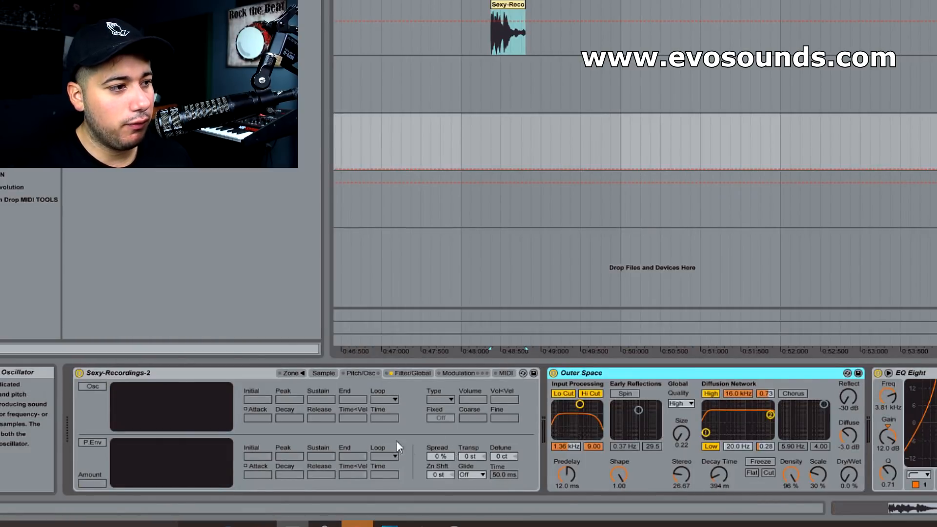
pyautogui.click(325, 375)
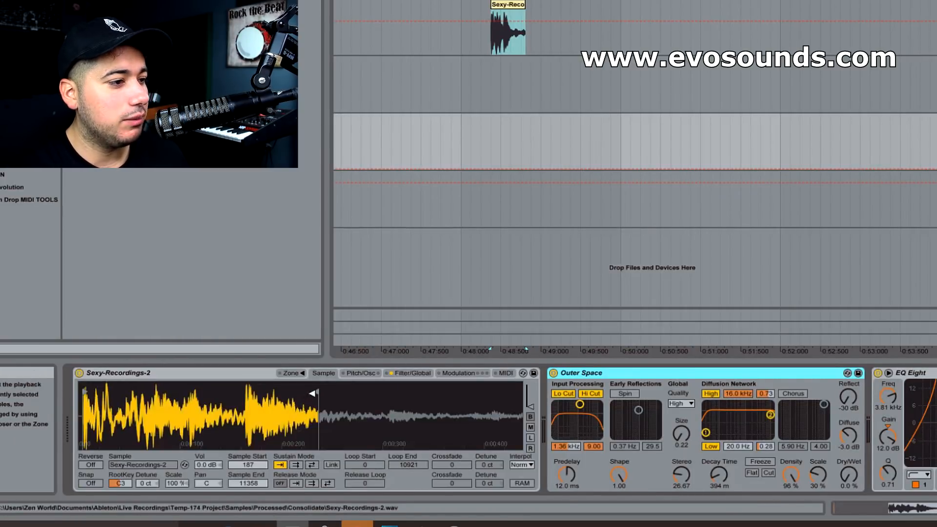
pyautogui.moveTo(313, 398); pyautogui.dragTo(371, 401)
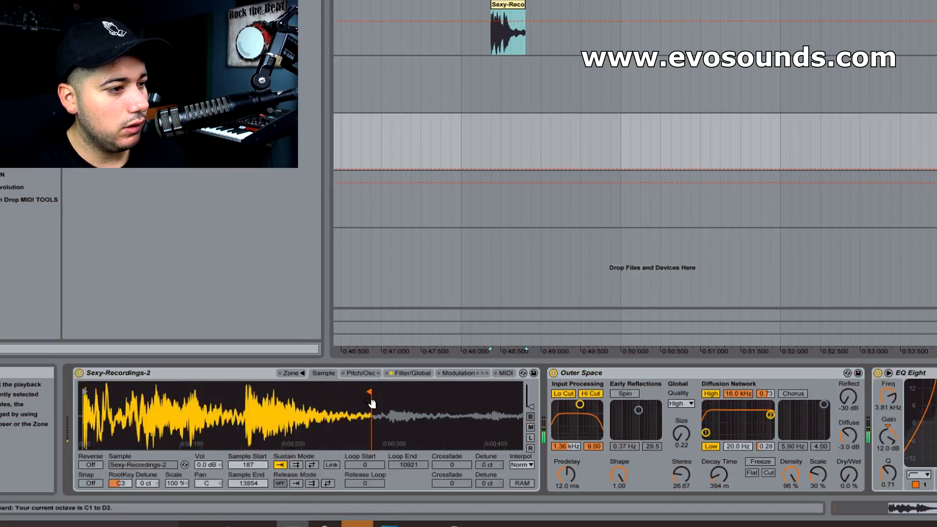
pyautogui.moveTo(371, 403); pyautogui.dragTo(447, 419)
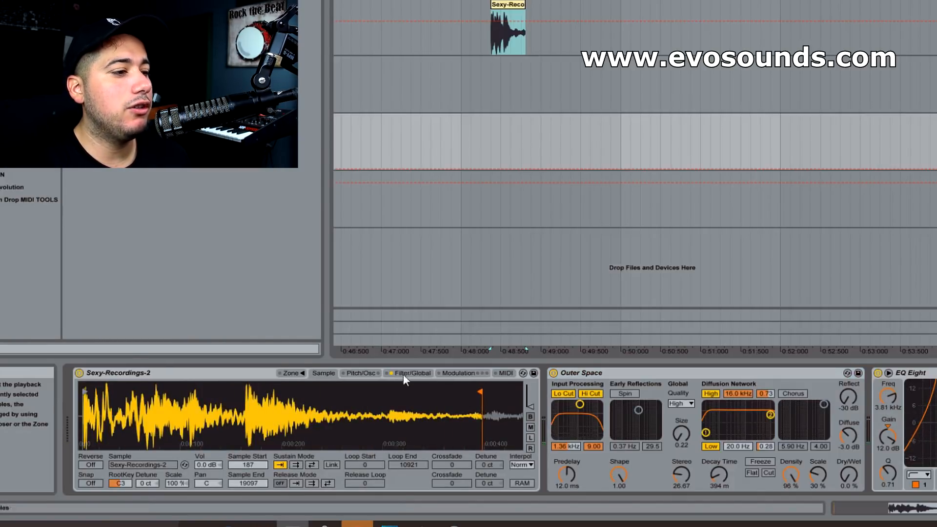
# Enable Sampler's modulation oscillator with a sine wave in FM mode, at -7.5 dB volume and a coarse value of 7
pyautogui.click(421, 373)
pyautogui.click(93, 387)
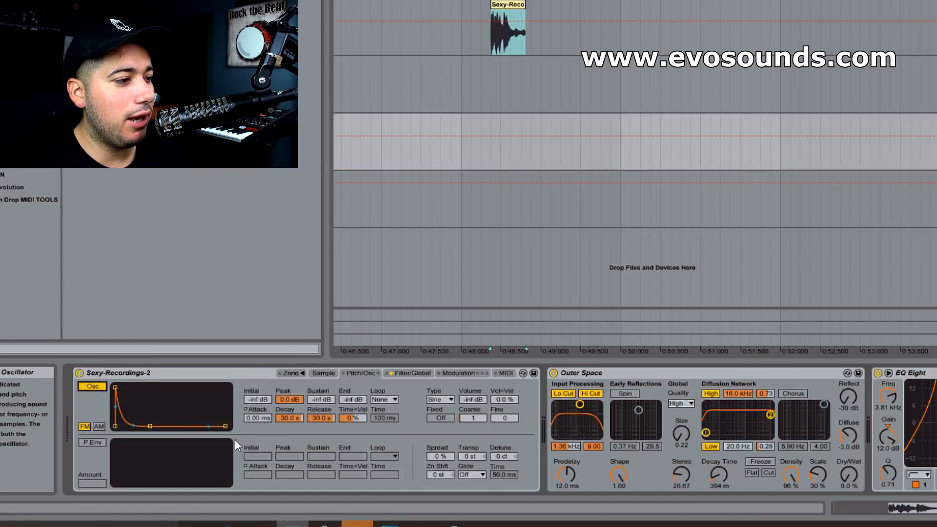
pyautogui.moveTo(632, 357); pyautogui.dragTo(631, 278)
pyautogui.moveTo(631, 357); pyautogui.dragTo(620, 405)
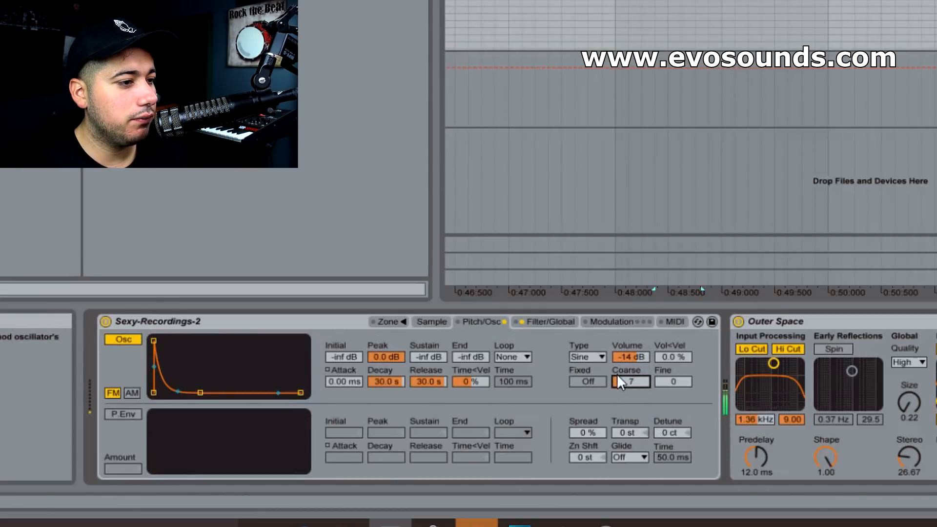
pyautogui.moveTo(629, 360); pyautogui.dragTo(629, 348)
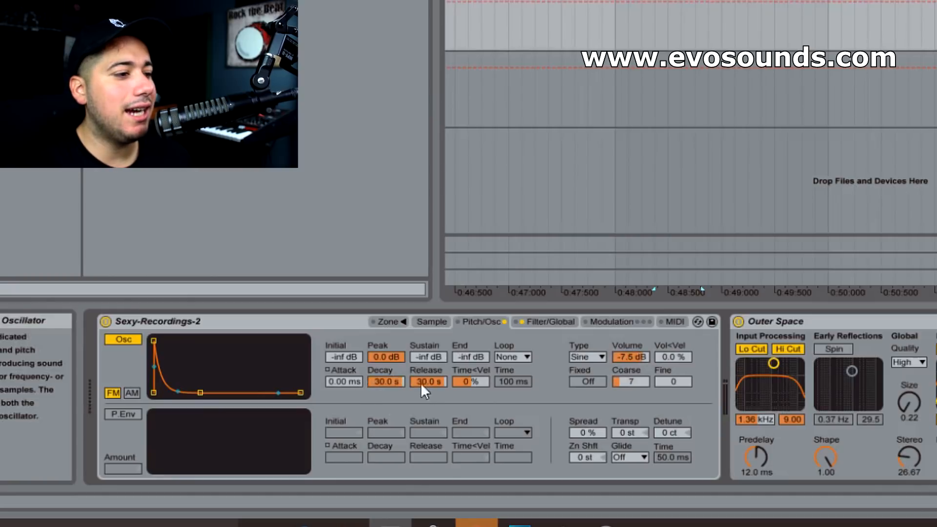
# Set the modulation oscillator's attack to 0.12 ms, decay to 2.29 s and coarse to 12
pyautogui.click(431, 371)
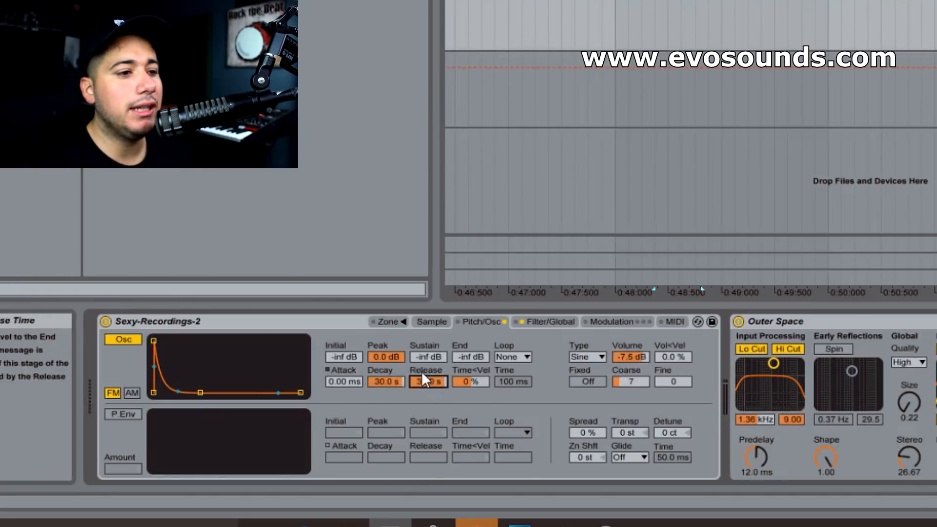
pyautogui.moveTo(350, 381)
pyautogui.mouseDown()
pyautogui.moveTo(350, 354)
pyautogui.moveTo(350, 380)
pyautogui.mouseUp()
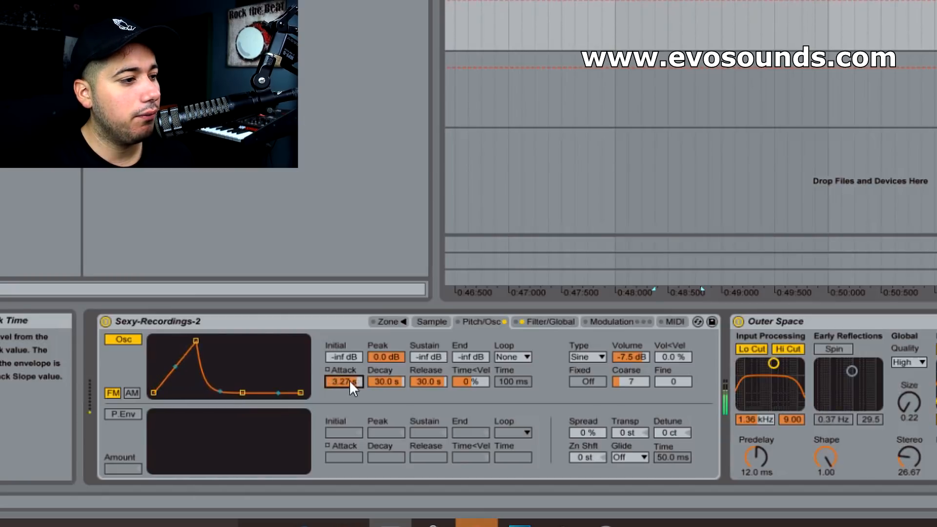
pyautogui.moveTo(346, 381); pyautogui.dragTo(386, 377)
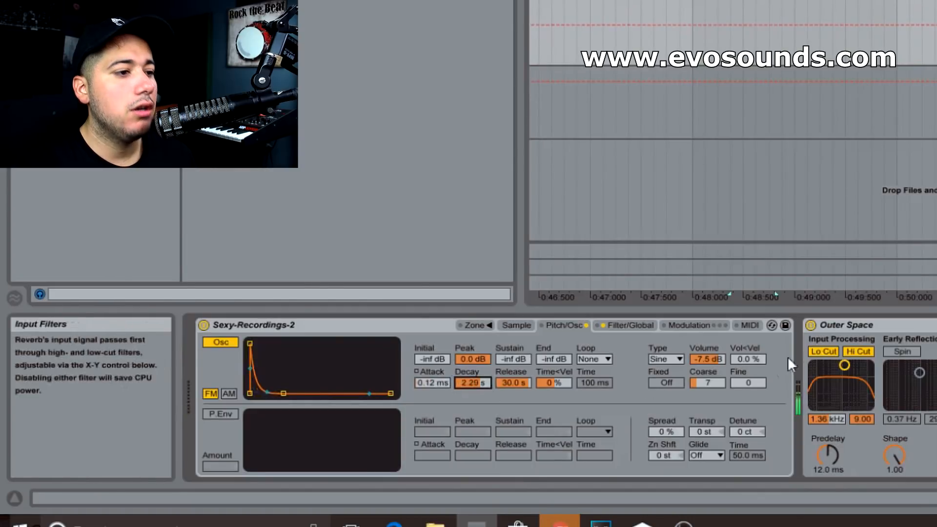
pyautogui.moveTo(721, 381); pyautogui.dragTo(721, 375)
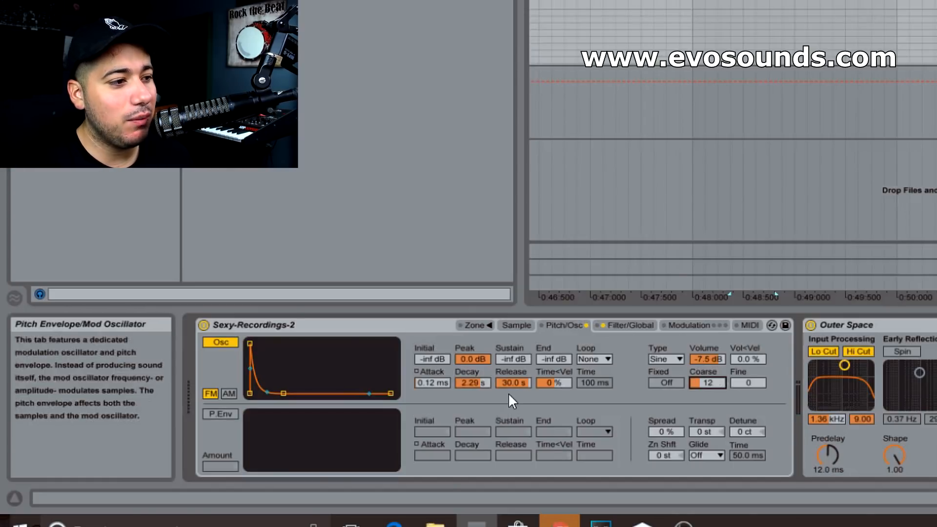
# Lower the computer keyboard octave to C2–D3, and set the modulation oscillator's waveform to Sw 64 with the volume at -26 dB
pyautogui.press('z')
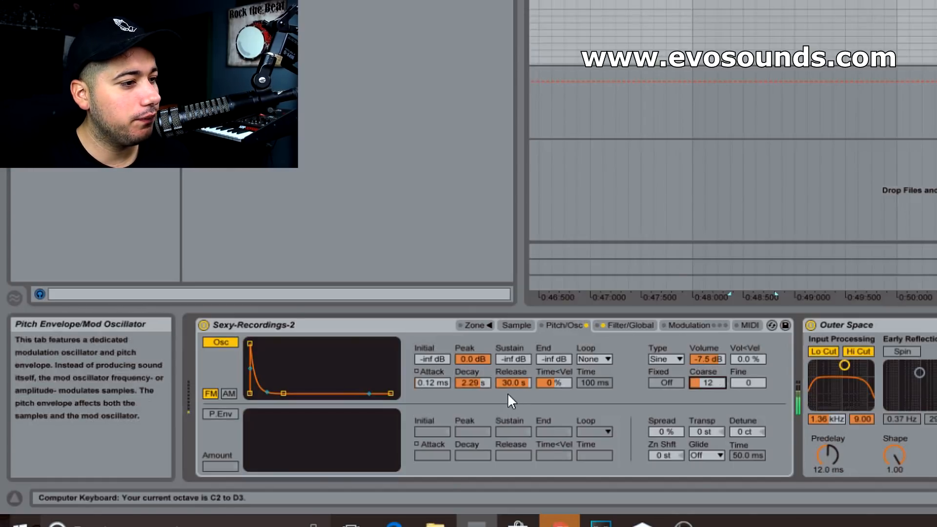
pyautogui.moveTo(707, 360); pyautogui.dragTo(706, 376)
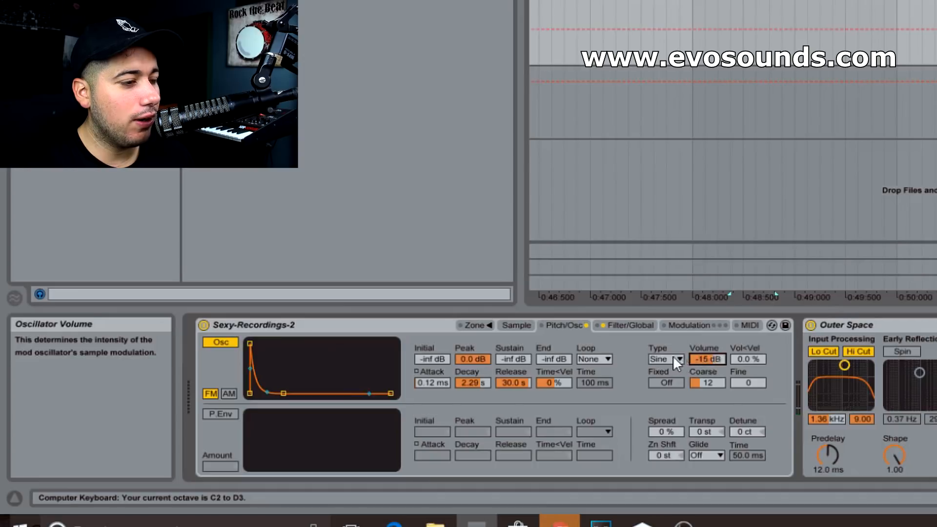
pyautogui.click(674, 359)
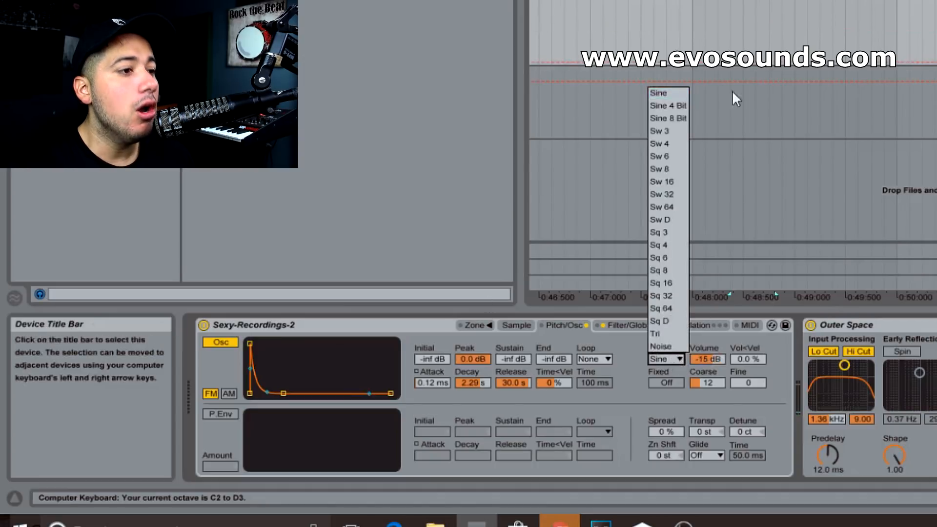
pyautogui.click(666, 207)
pyautogui.moveTo(713, 358); pyautogui.dragTo(713, 376)
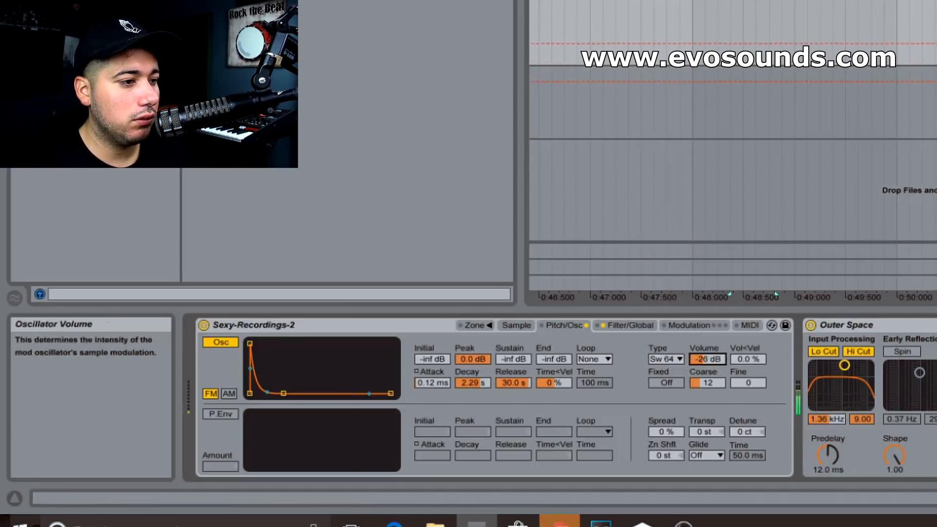
pyautogui.click(516, 325)
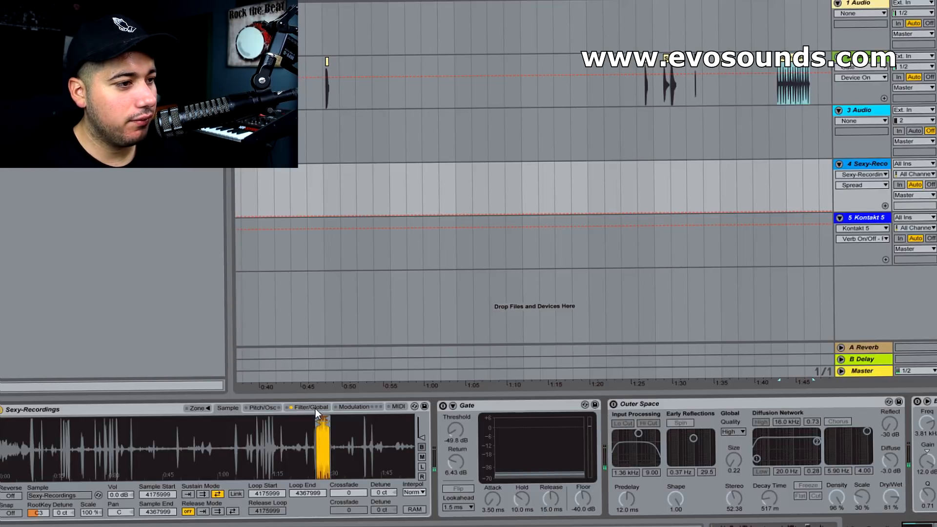
# Set the Sexy-Recordings Sampler's spread to 100% and enable its modulation oscillator
pyautogui.click(307, 406)
pyautogui.click(262, 407)
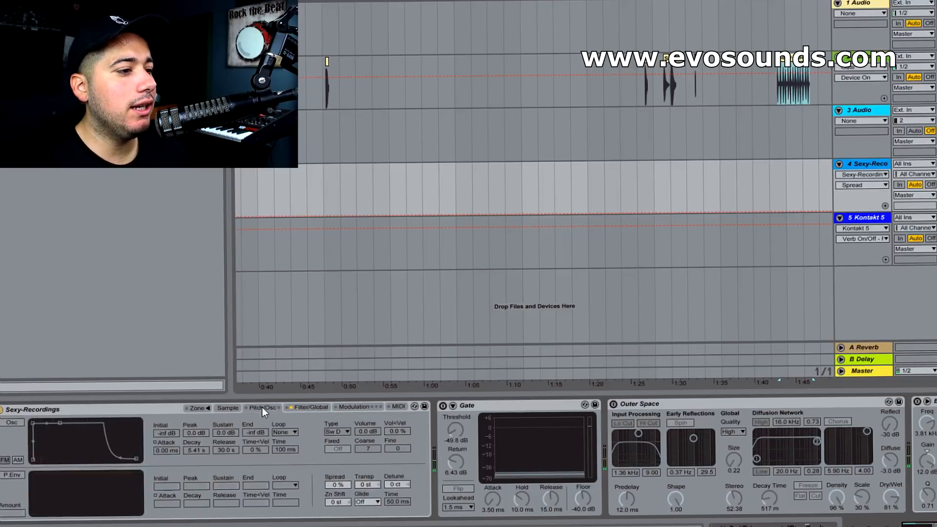
pyautogui.moveTo(337, 485); pyautogui.dragTo(337, 436)
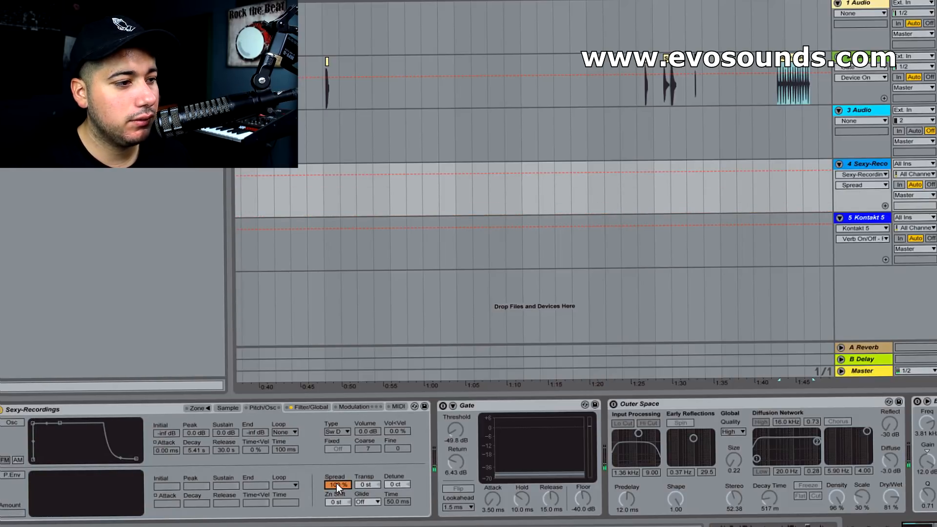
pyautogui.click(12, 422)
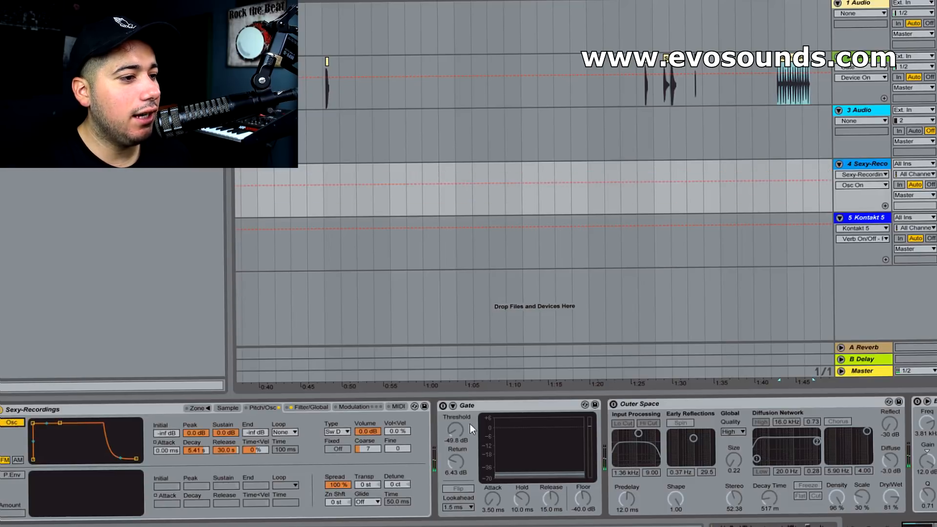
# Try a sine wave on the modulation oscillator, set its coarse value to 14 and switch the waveform back to Sw D
pyautogui.moveTo(362, 448); pyautogui.dragTo(361, 457)
pyautogui.click(349, 432)
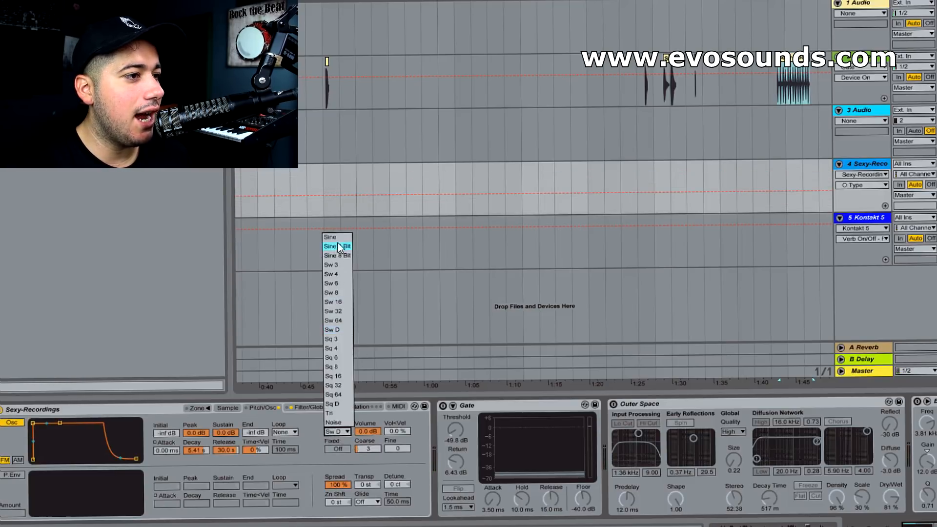
pyautogui.click(339, 237)
pyautogui.click(369, 432)
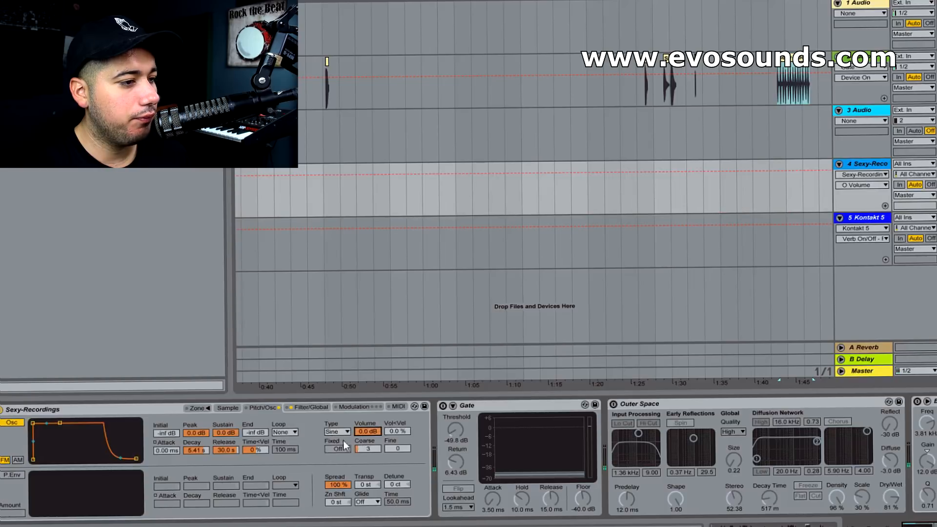
pyautogui.moveTo(368, 449); pyautogui.dragTo(368, 434)
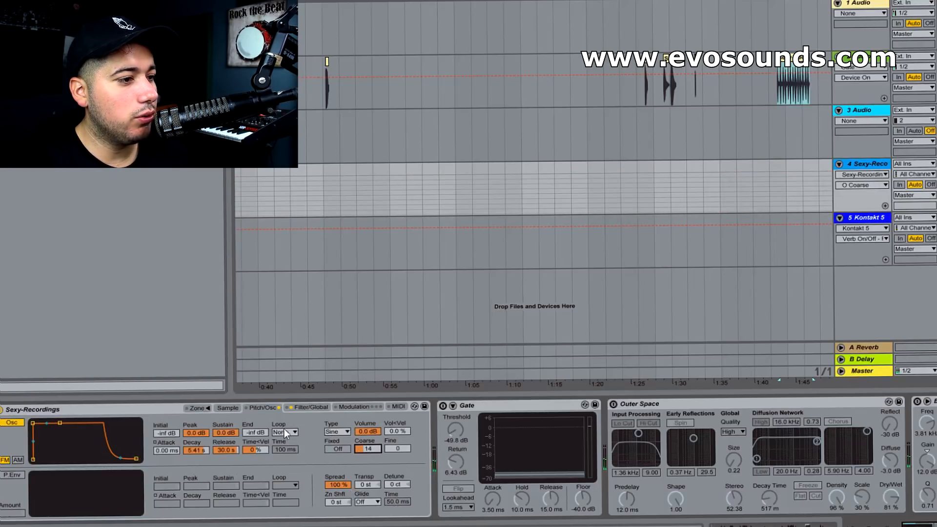
pyautogui.click(343, 431)
pyautogui.click(338, 329)
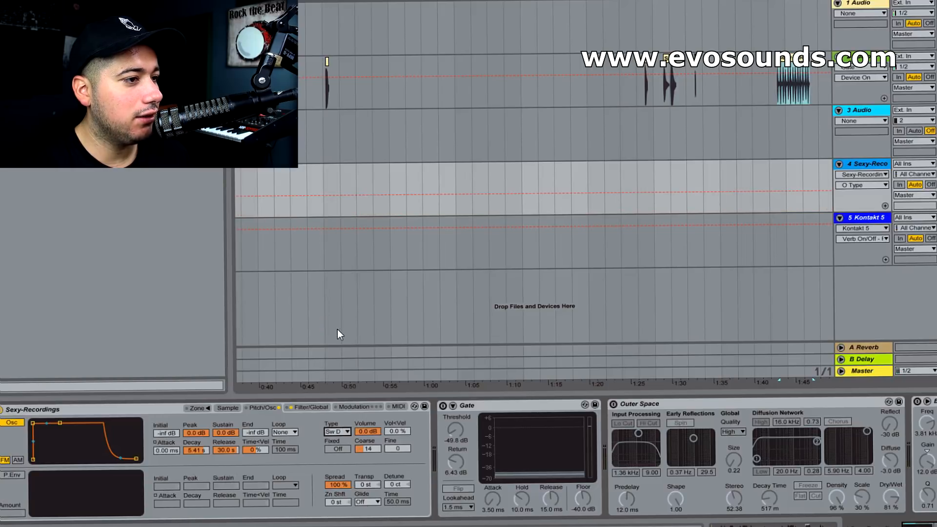
pyautogui.click(367, 434)
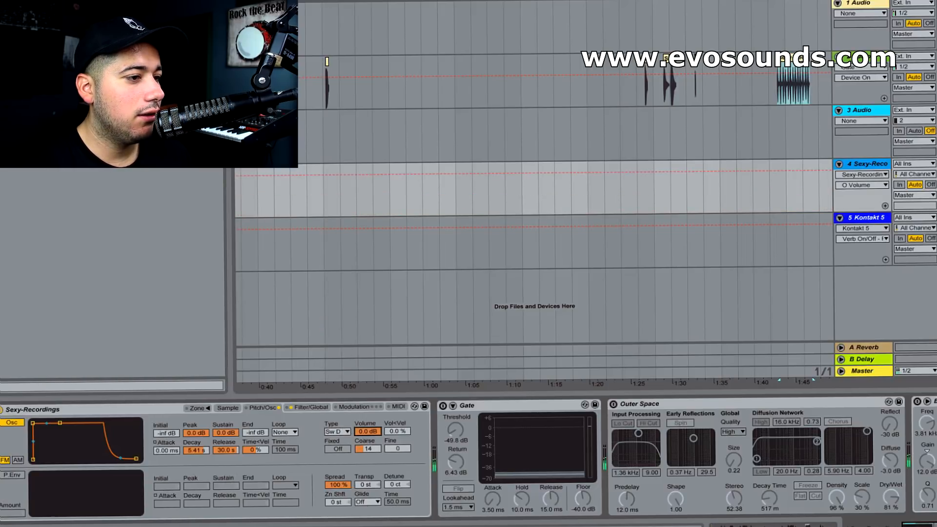
# Enable Sampler's shaper and set its type to Hard
pyautogui.click(312, 408)
pyautogui.click(10, 514)
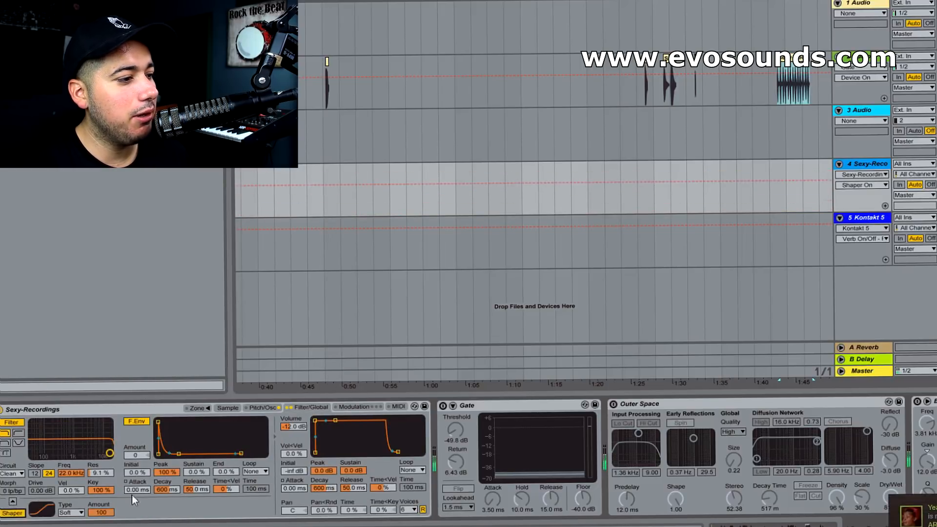
pyautogui.click(101, 512)
pyautogui.click(72, 513)
pyautogui.click(72, 495)
pyautogui.click(73, 513)
pyautogui.click(72, 486)
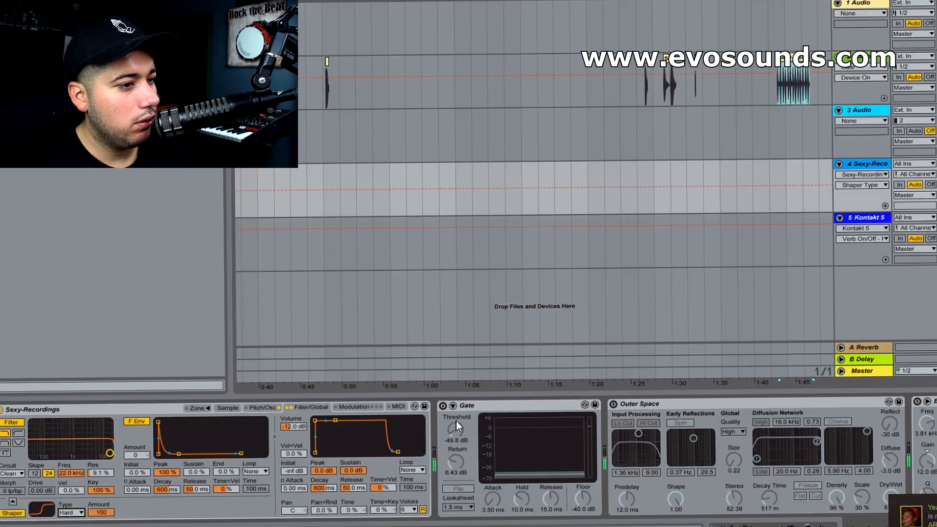
# Turn on the Outer Space reverb, EQ Eight and OTT devices in the track's effect chain
pyautogui.click(614, 405)
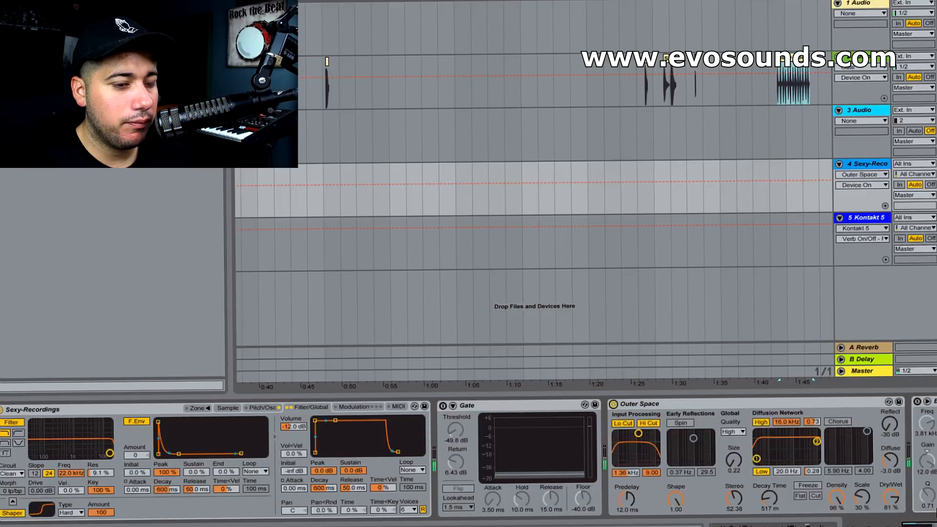
pyautogui.click(930, 510)
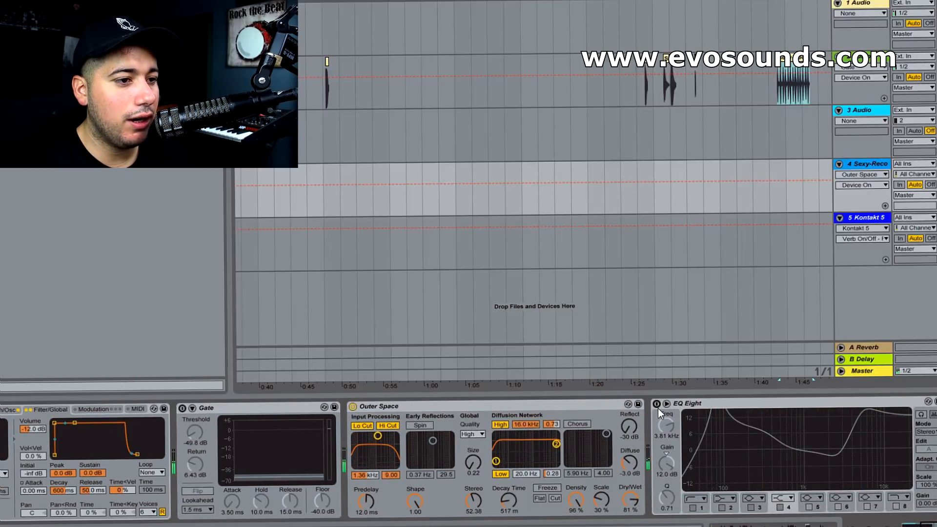
pyautogui.click(929, 525)
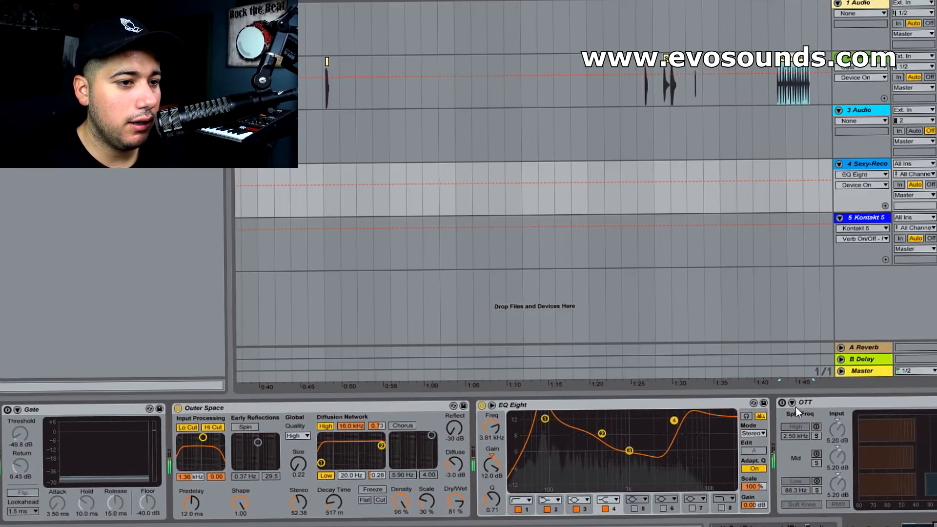
pyautogui.click(782, 403)
pyautogui.moveTo(923, 524); pyautogui.dragTo(764, 521)
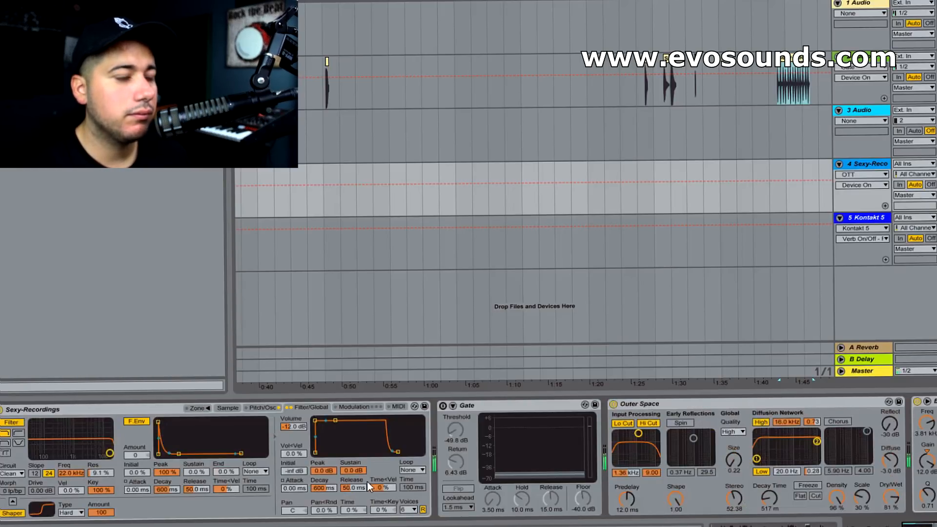
# Set the modulation oscillator's attack to 3.27 s and readjust the OTT amount
pyautogui.click(778, 89)
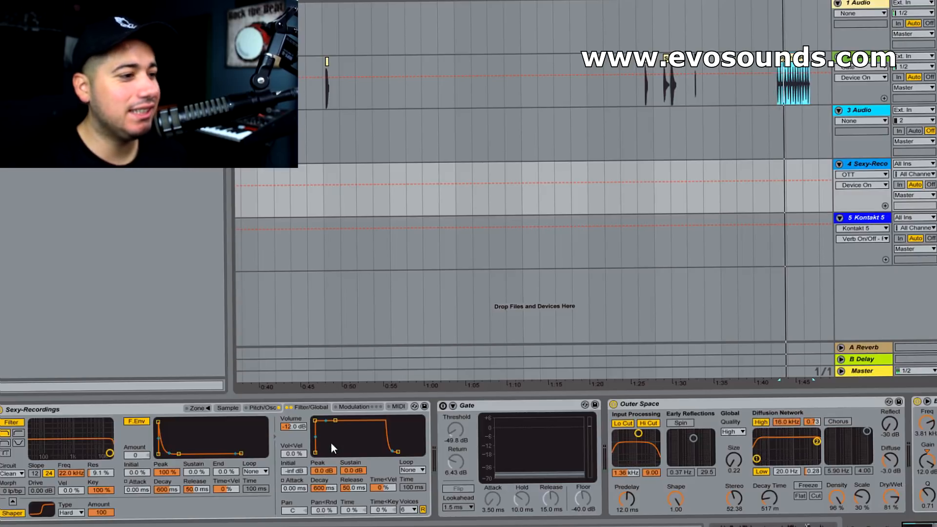
pyautogui.click(222, 411)
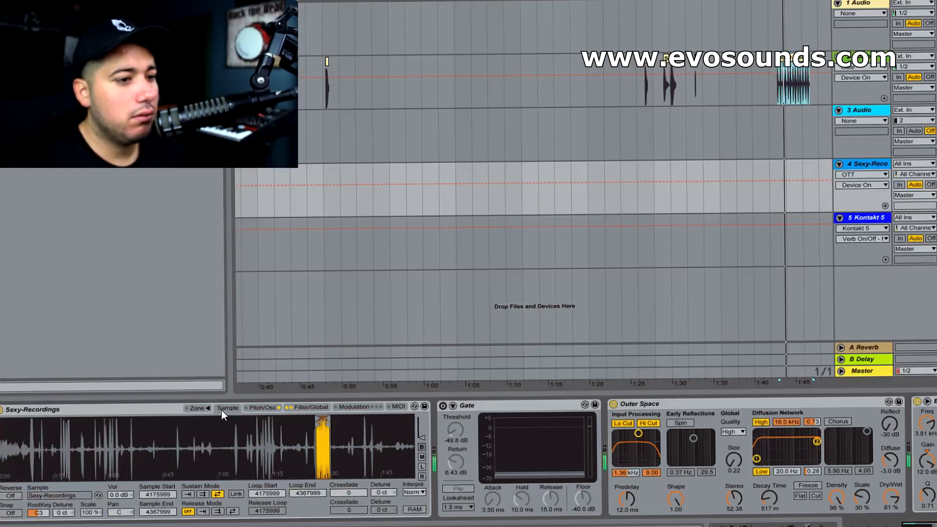
pyautogui.hscroll(3, 839, 471)
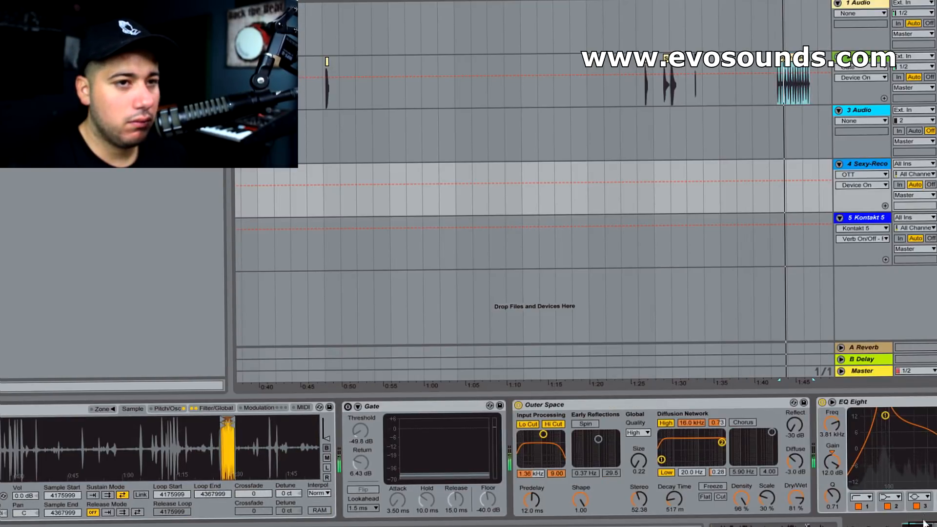
pyautogui.hscroll(-3, 476, 447)
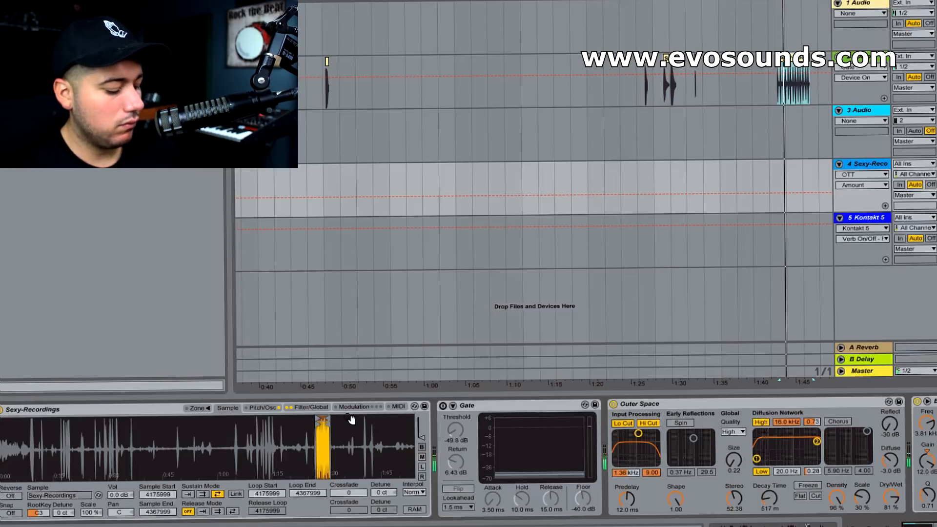
pyautogui.click(320, 407)
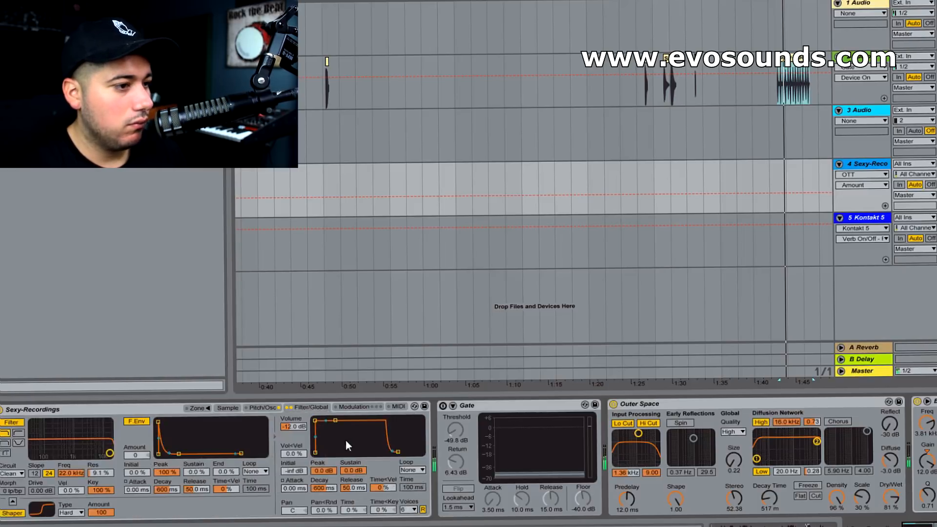
pyautogui.click(258, 407)
pyautogui.moveTo(171, 450); pyautogui.dragTo(172, 428)
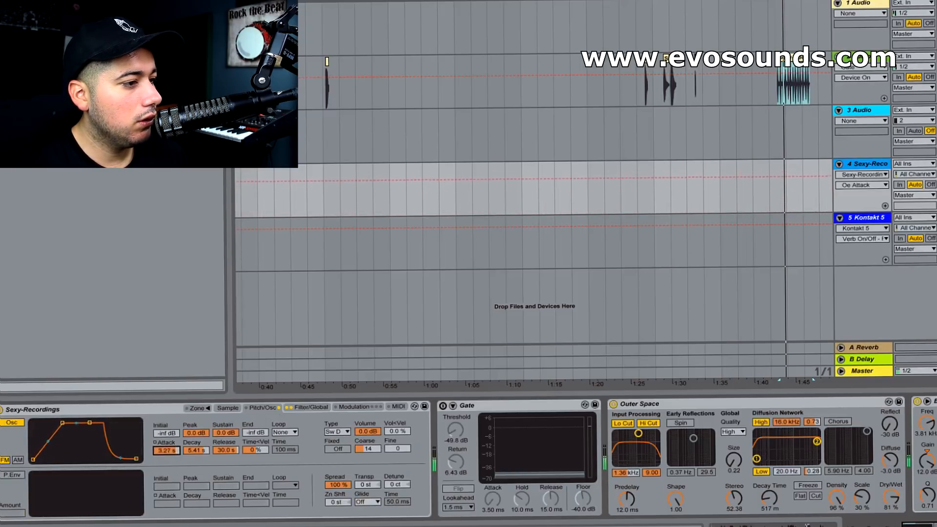
pyautogui.moveTo(915, 525)
pyautogui.mouseDown()
pyautogui.moveTo(936, 525)
pyautogui.moveTo(903, 526)
pyautogui.mouseUp()
pyautogui.click(936, 495)
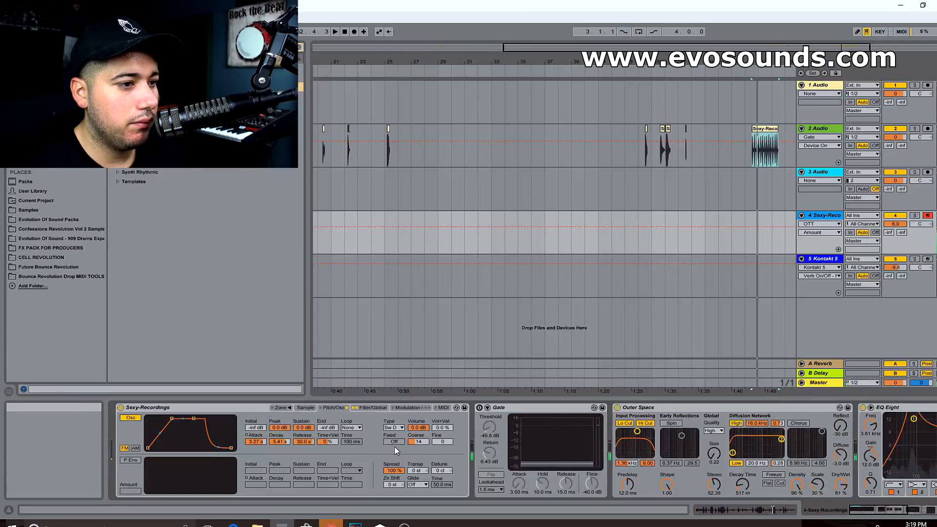
# Reshape EQ Eight's band 1 low cut to 88.2 Hz with a Q of 1.26
pyautogui.moveTo(876, 511); pyautogui.dragTo(894, 512)
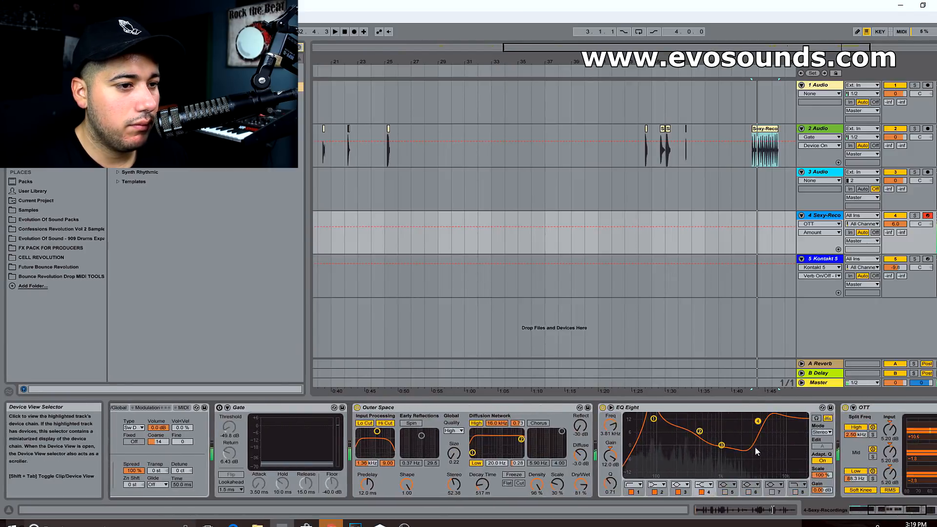
pyautogui.moveTo(653, 419); pyautogui.dragTo(655, 446)
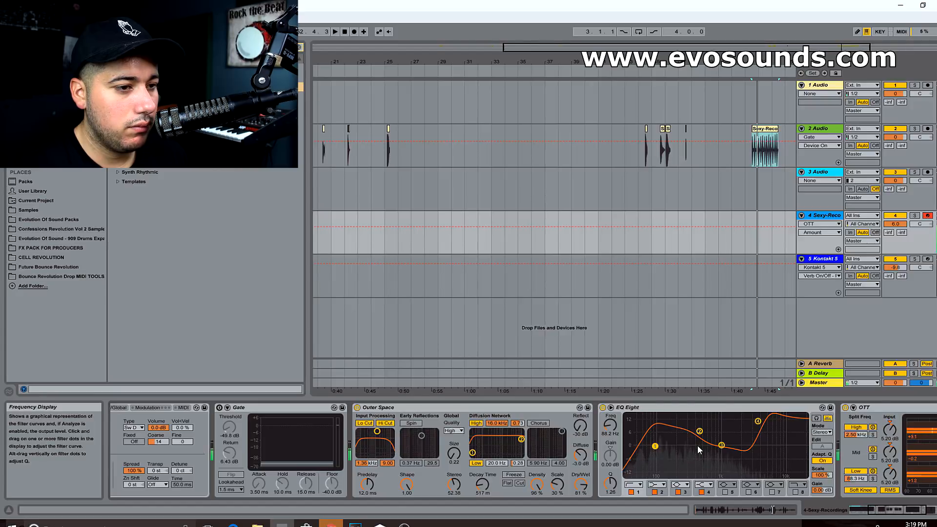
# Set the modulation oscillator's attack to 3.59 s, and play a note with the computer keyboard lowered to octave C1–D2
pyautogui.moveTo(901, 510); pyautogui.dragTo(847, 515)
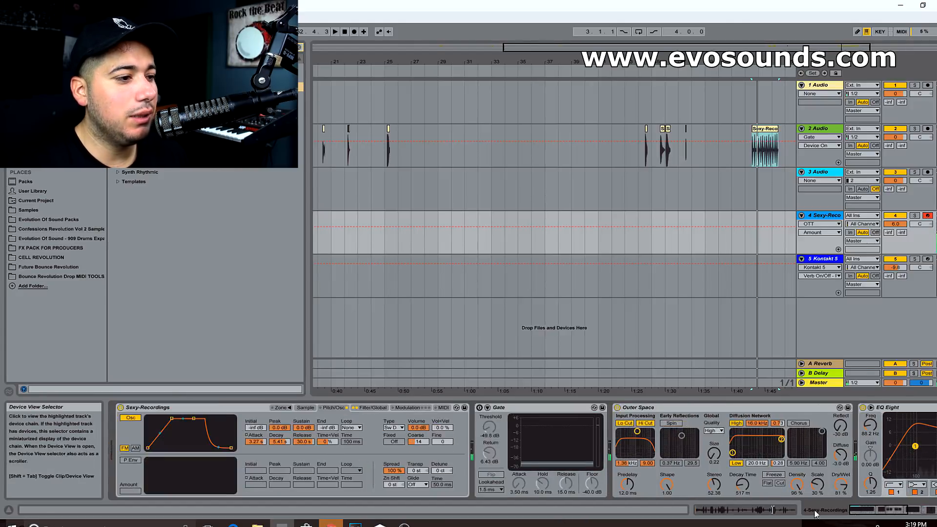
pyautogui.moveTo(255, 442); pyautogui.dragTo(255, 409)
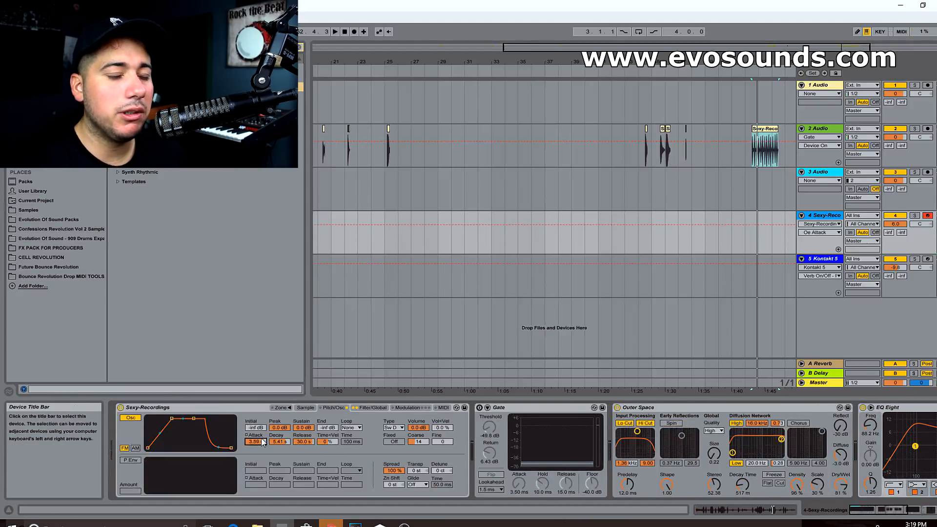
pyautogui.press('z')
pyautogui.press('a')
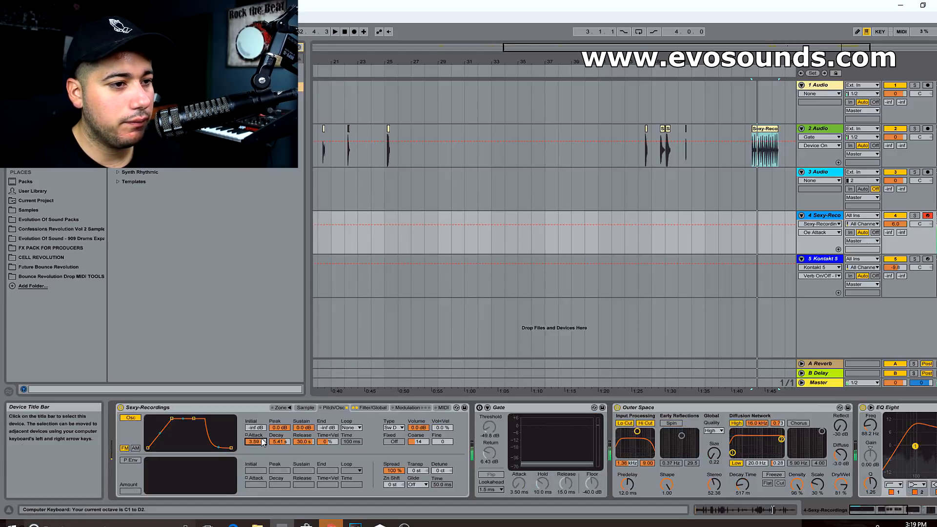
# Lower the OTT amount while auditioning a note, and return to Sampler in the device chain
pyautogui.moveTo(867, 512); pyautogui.dragTo(893, 512)
pyautogui.click(936, 476)
pyautogui.press('a')
pyautogui.moveTo(936, 476); pyautogui.dragTo(936, 483)
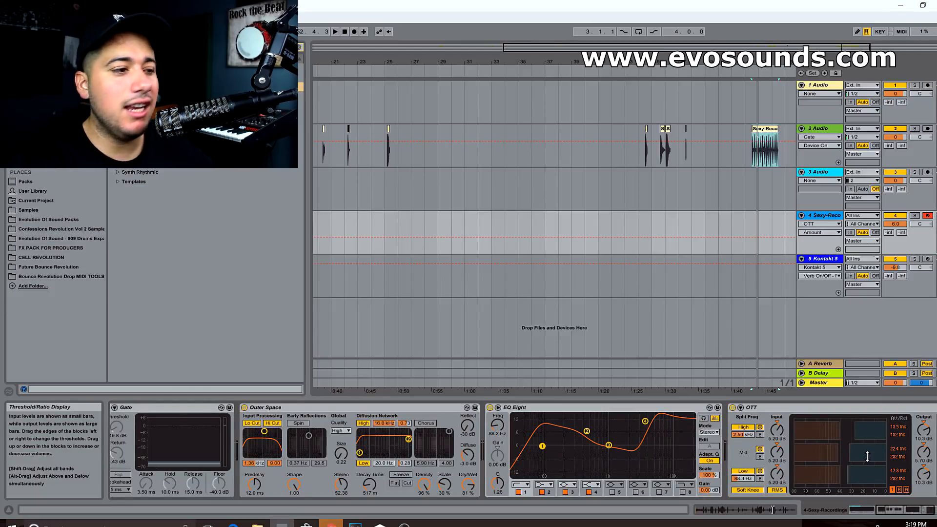
pyautogui.moveTo(897, 511); pyautogui.dragTo(797, 523)
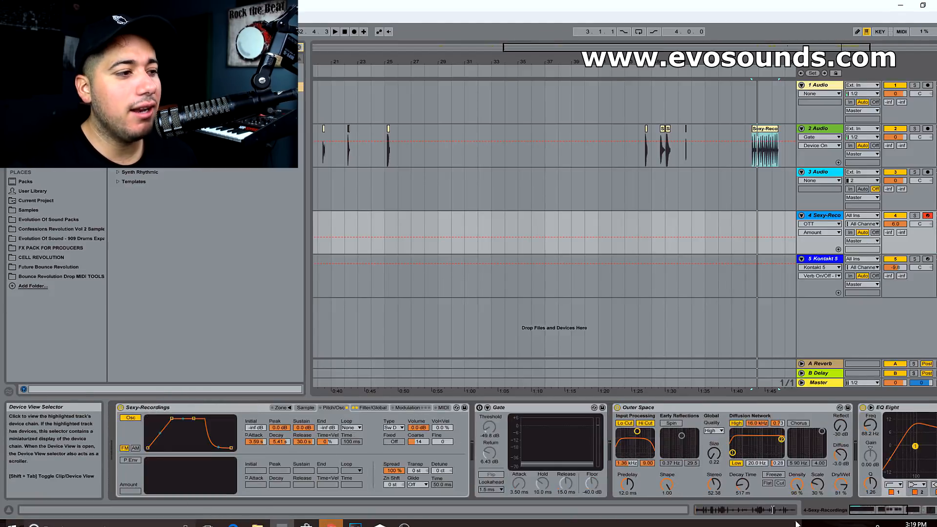